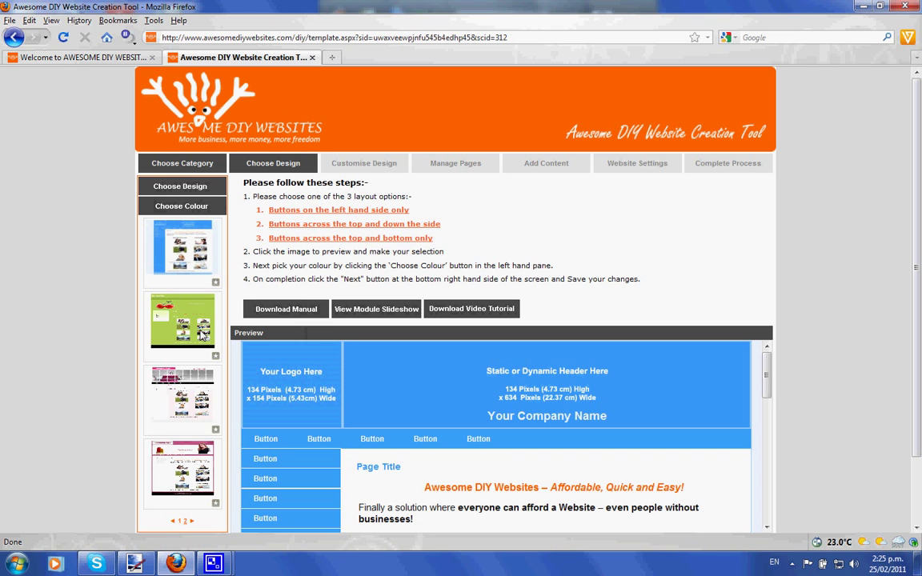
Switch from the Firefox template preview to the empty Paint.NET window.
{"action": "mouse_move", "coordinate": [135, 565]}
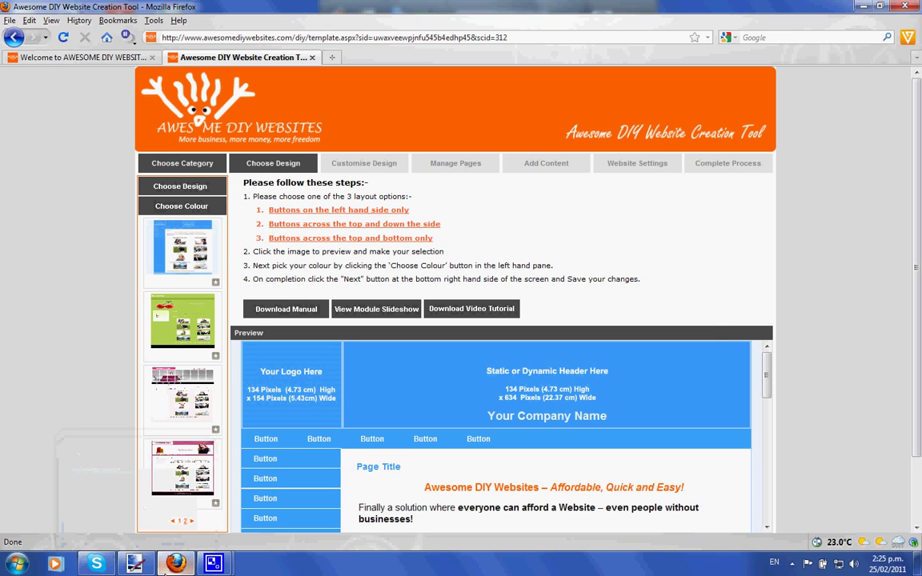
{"action": "left_click", "coordinate": [140, 565]}
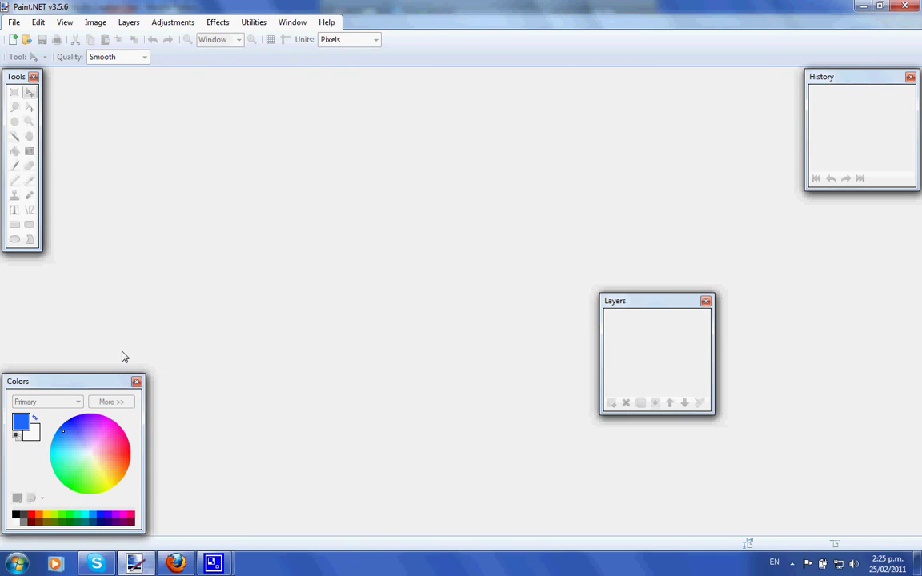
Create a new blank image 154 pixels wide and 134 pixels high.
{"action": "left_click", "coordinate": [15, 22]}
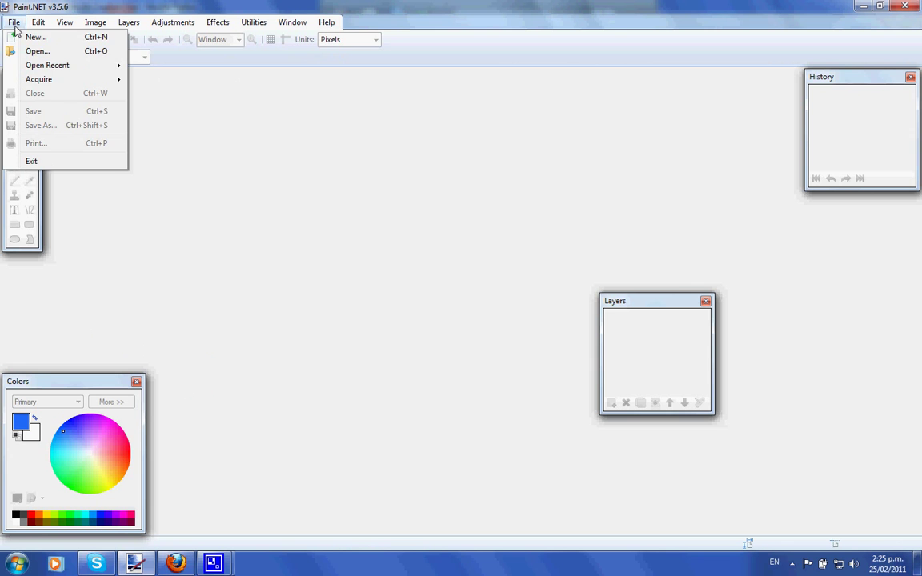
{"action": "left_click", "coordinate": [32, 38]}
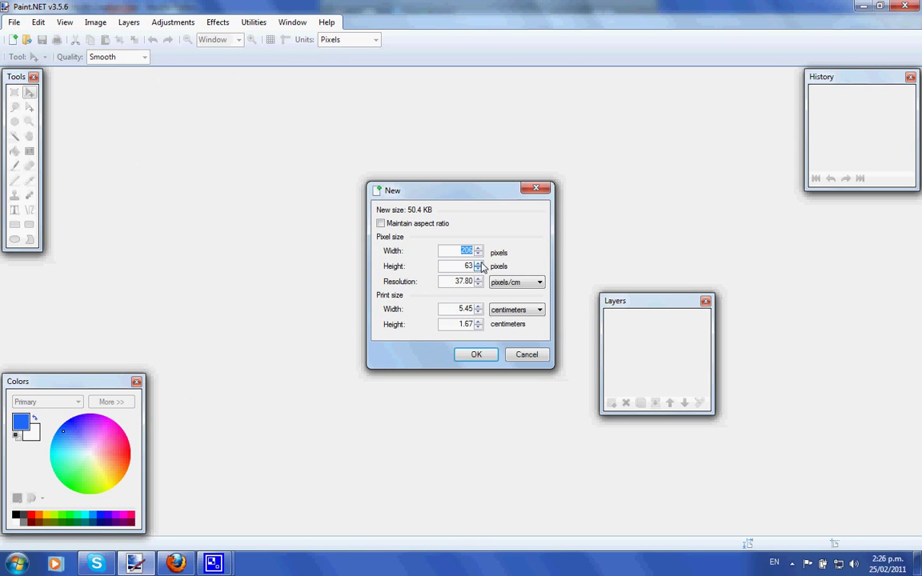
{"action": "type", "text": "154"}
{"action": "double_click", "coordinate": [474, 267]}
{"action": "type", "text": "134"}
{"action": "left_click", "coordinate": [476, 358]}
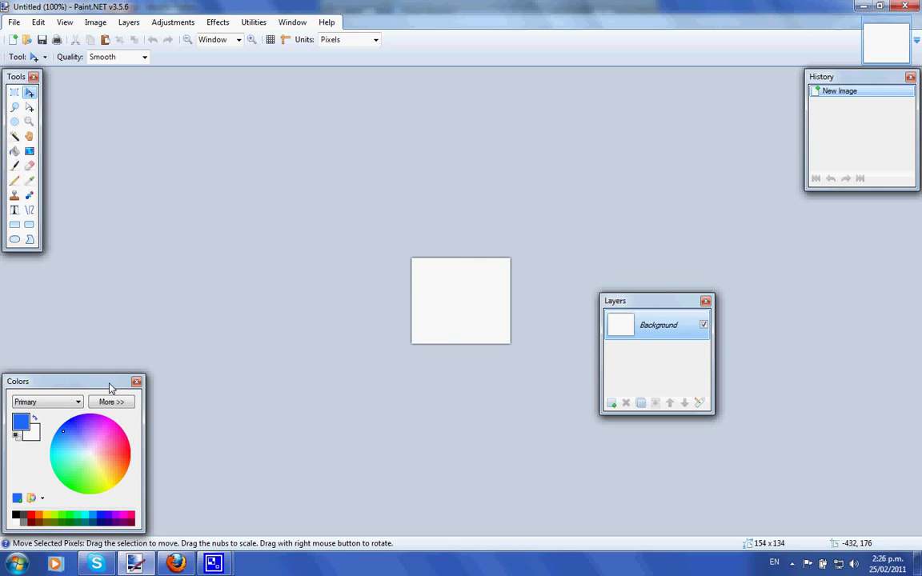
Set the primary colour to light green on the Colors wheel.
{"action": "left_click", "coordinate": [296, 23]}
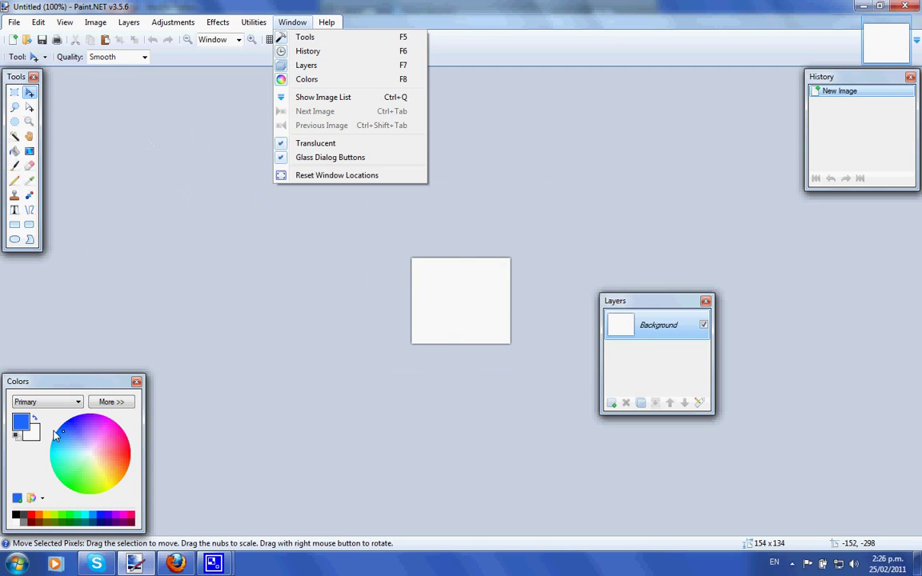
{"action": "left_click", "coordinate": [68, 391]}
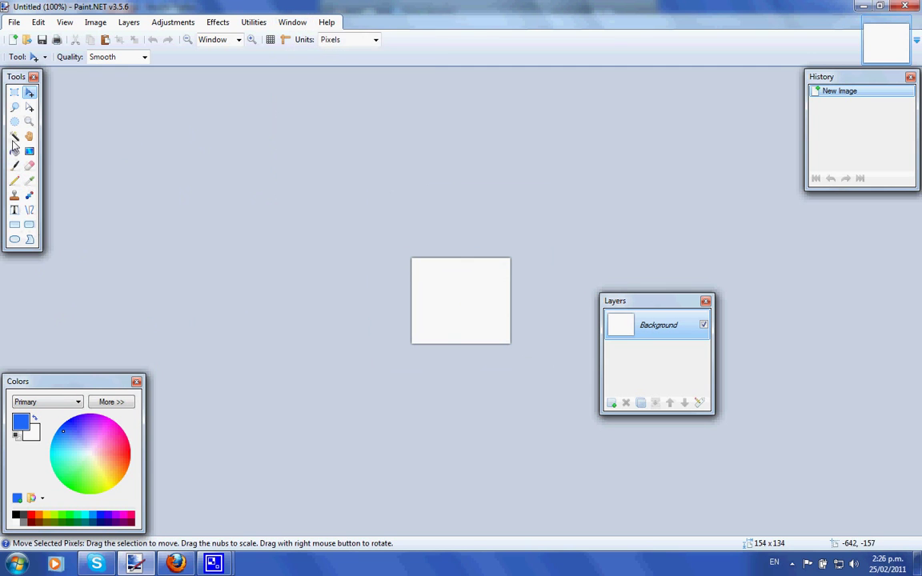
{"action": "mouse_move", "coordinate": [65, 443]}
{"action": "left_mouse_down"}
{"action": "mouse_move", "coordinate": [53, 477]}
{"action": "mouse_move", "coordinate": [88, 484]}
{"action": "mouse_move", "coordinate": [77, 477]}
{"action": "left_mouse_up"}
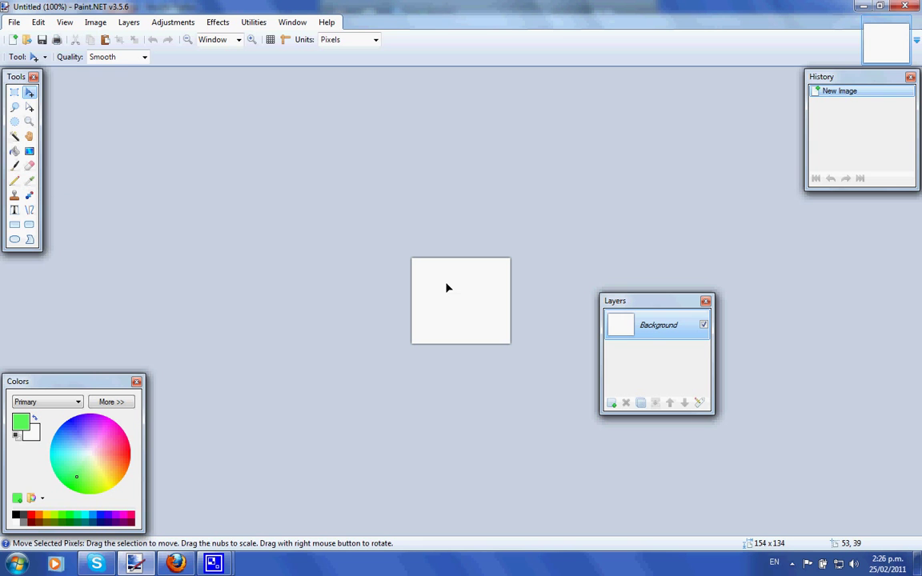
{"action": "left_click", "coordinate": [15, 22]}
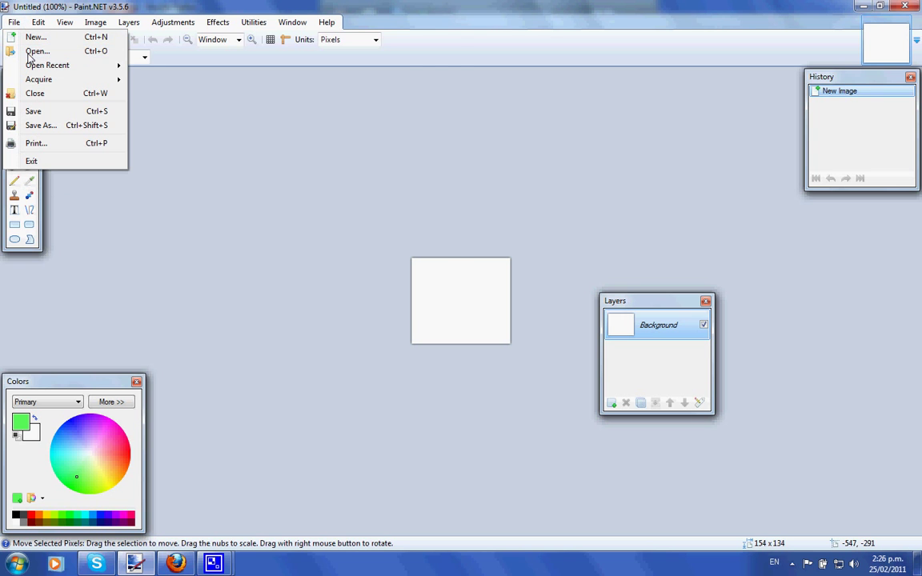
Open the logo.gif image file.
{"action": "left_click", "coordinate": [29, 53]}
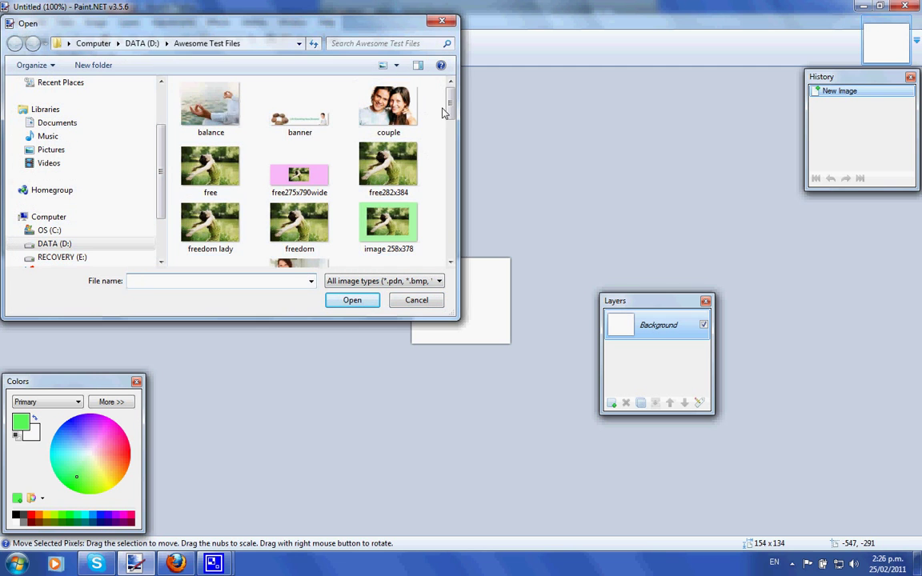
{"action": "left_click_drag", "start_coordinate": [450, 104], "coordinate": [453, 176]}
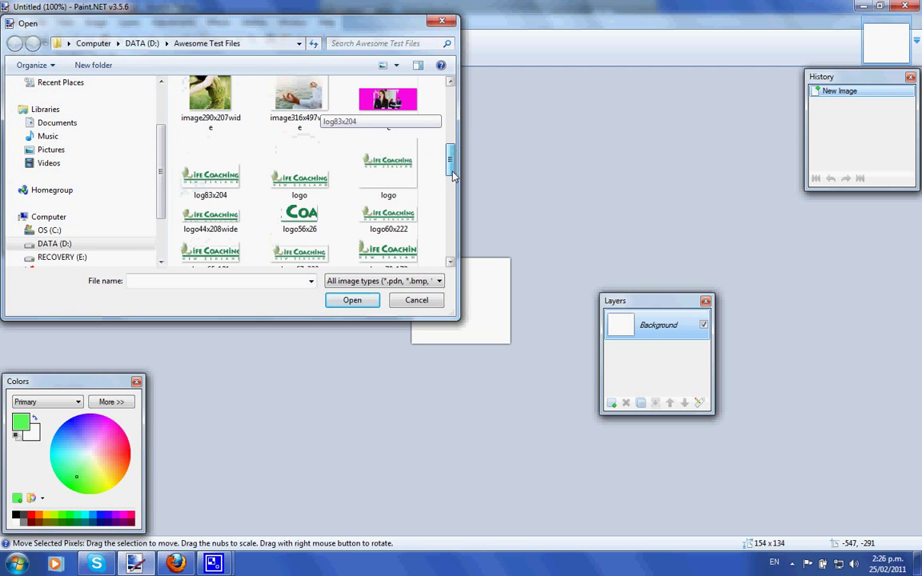
{"action": "left_click", "coordinate": [299, 178]}
{"action": "left_click", "coordinate": [352, 301]}
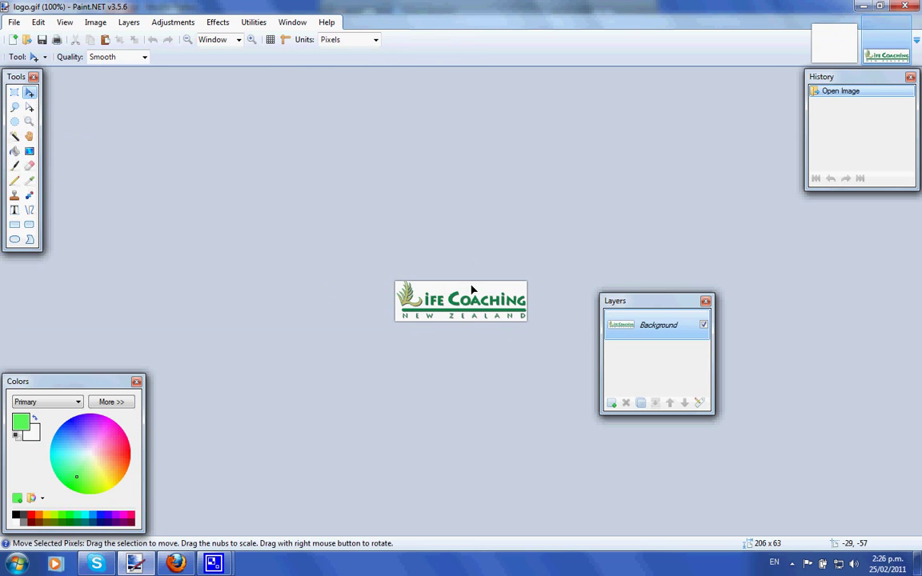
Select and copy the whole logo, then return to the blank Untitled image.
{"action": "key", "text": "ctrl+a"}
{"action": "left_click", "coordinate": [503, 318]}
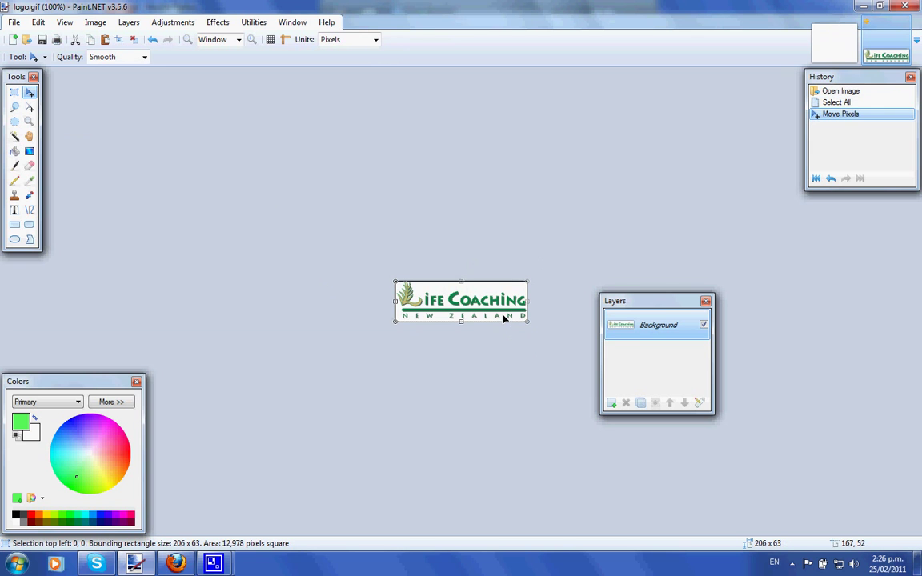
{"action": "left_click", "coordinate": [38, 22]}
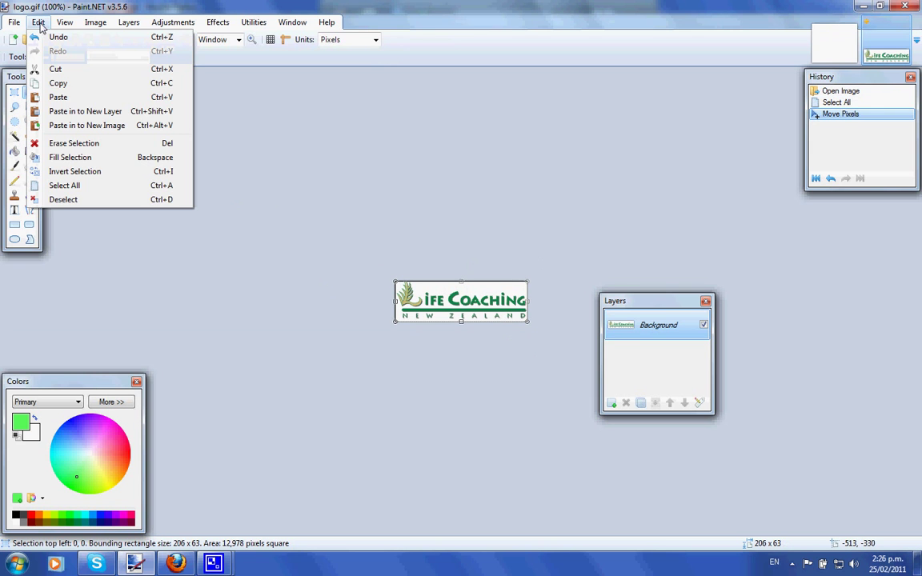
{"action": "left_click", "coordinate": [58, 83]}
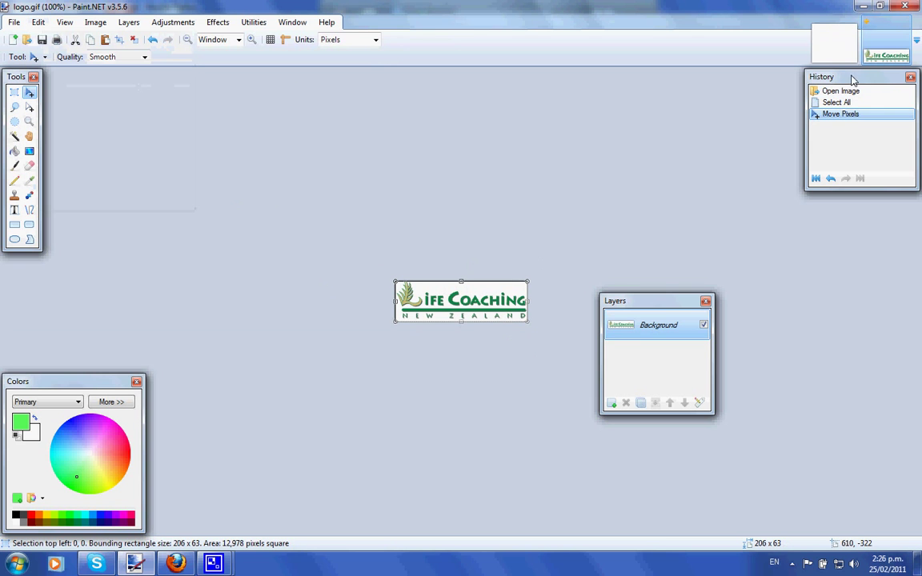
{"action": "left_click", "coordinate": [827, 47]}
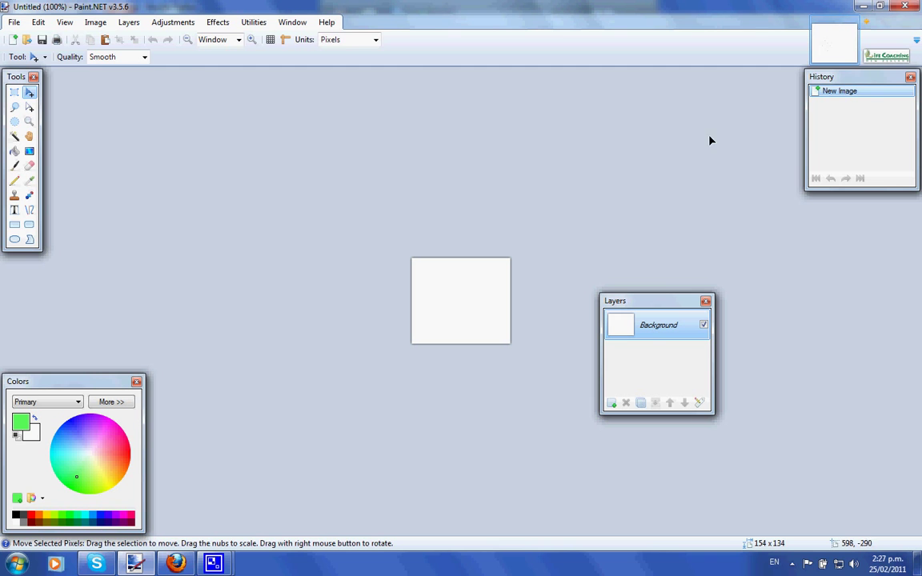
Paste the logo keeping canvas size, move it down, scale it to 150 x 46, and deselect.
{"action": "left_click", "coordinate": [38, 22]}
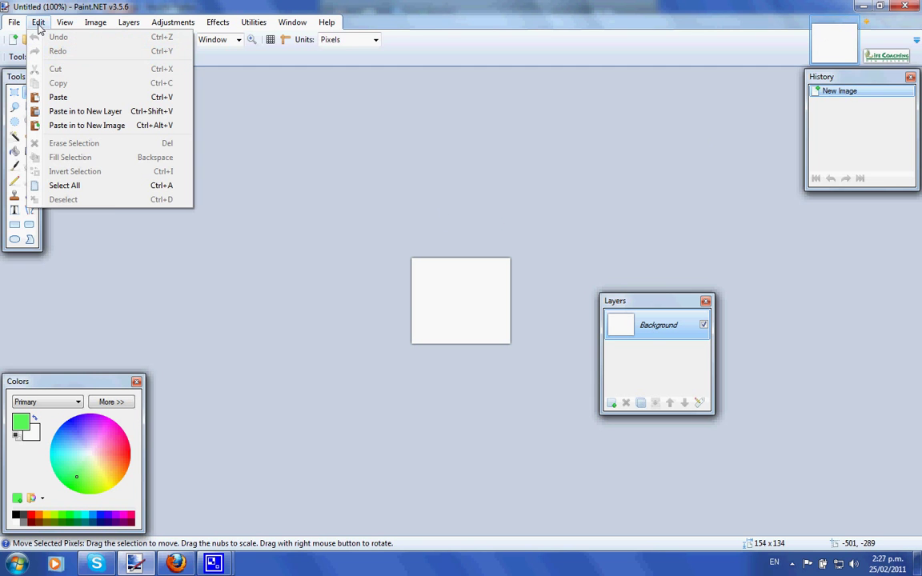
{"action": "left_click", "coordinate": [56, 96]}
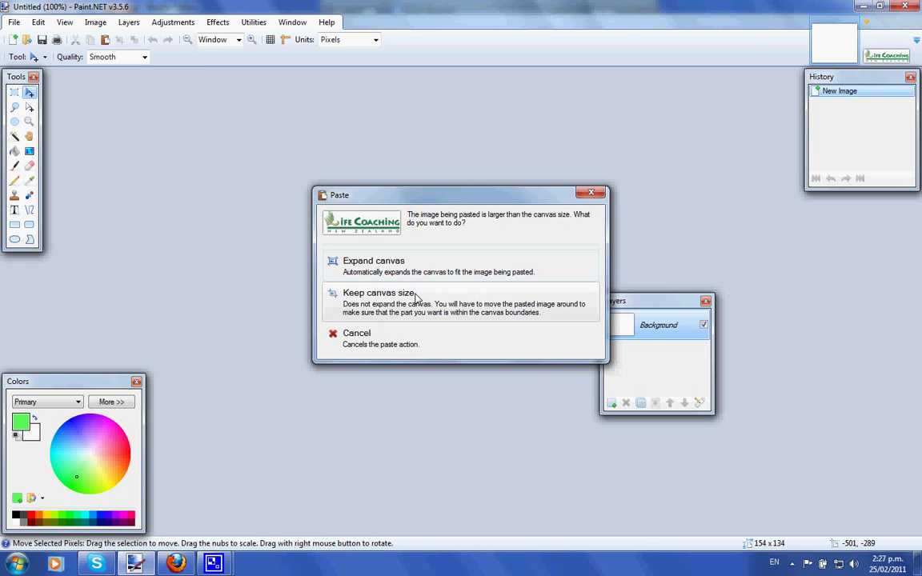
{"action": "left_click", "coordinate": [416, 296]}
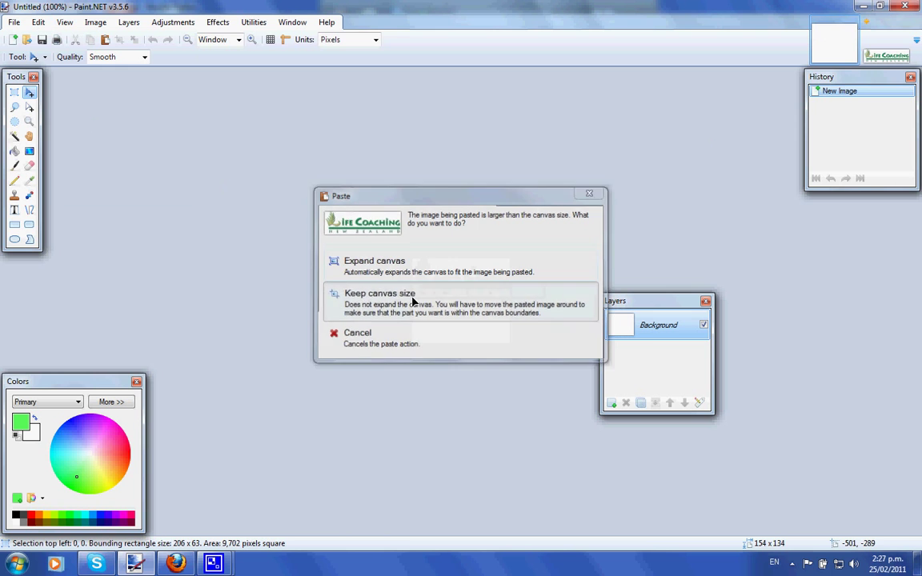
{"action": "left_click_drag", "start_coordinate": [461, 290], "coordinate": [459, 313]}
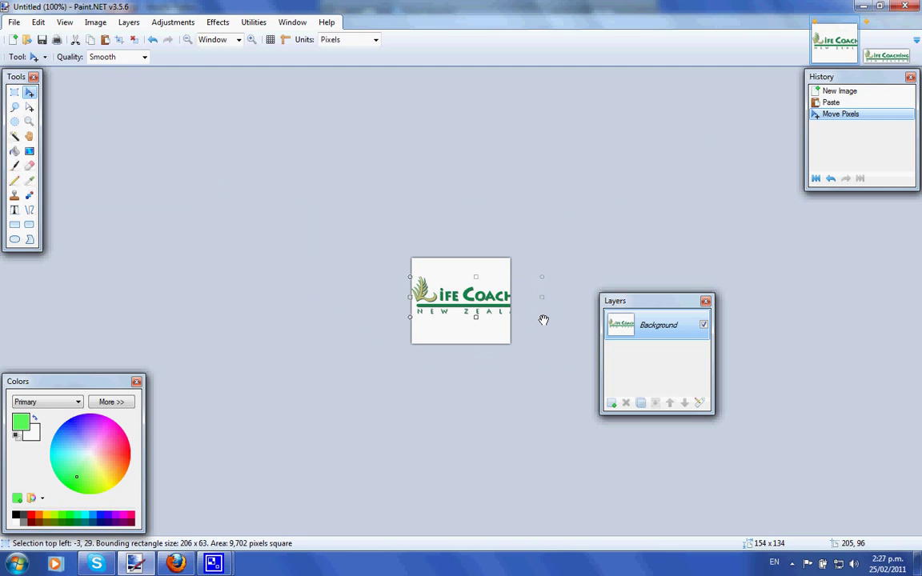
{"action": "left_click_drag", "start_coordinate": [543, 320], "coordinate": [483, 310]}
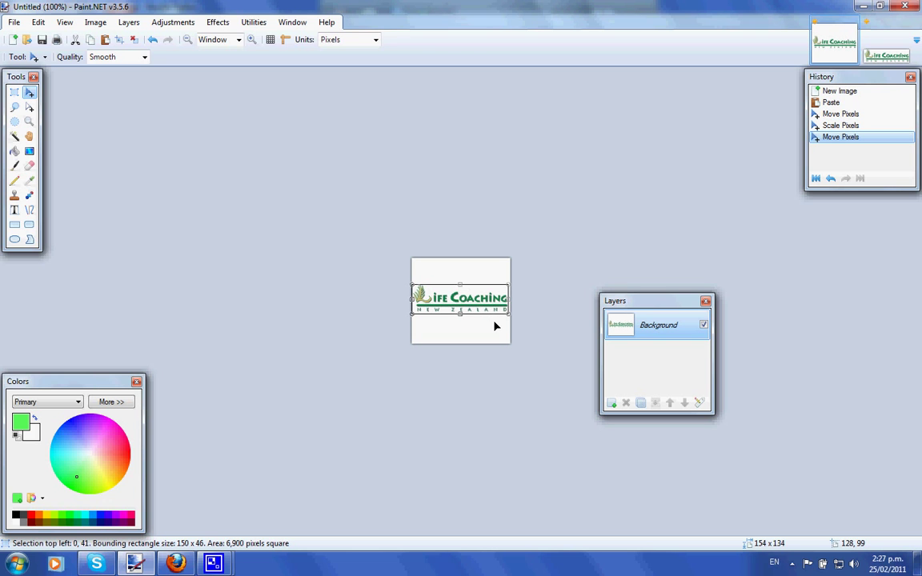
{"action": "key", "text": "ctrl+d"}
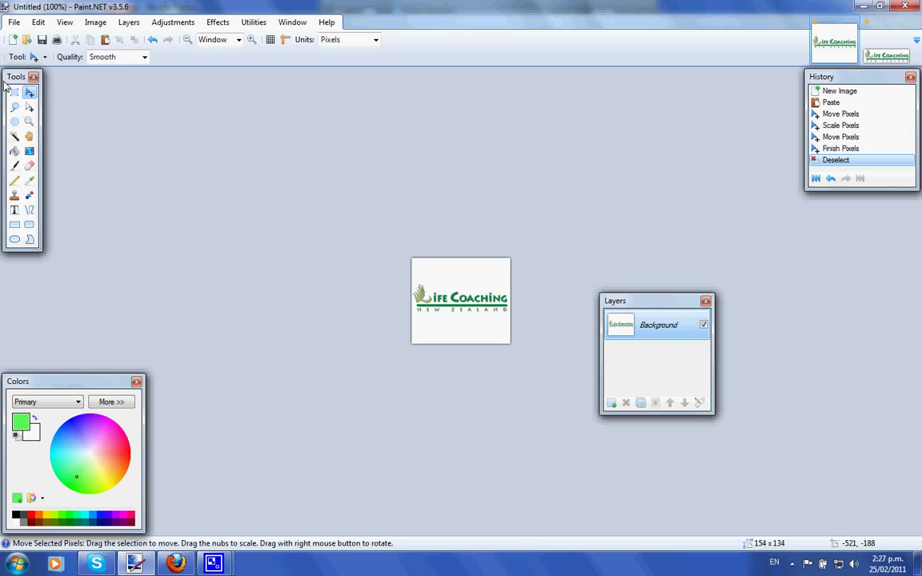
Save the logo image as JPEG named mylogo.jpg at quality 95.
{"action": "left_click", "coordinate": [14, 24]}
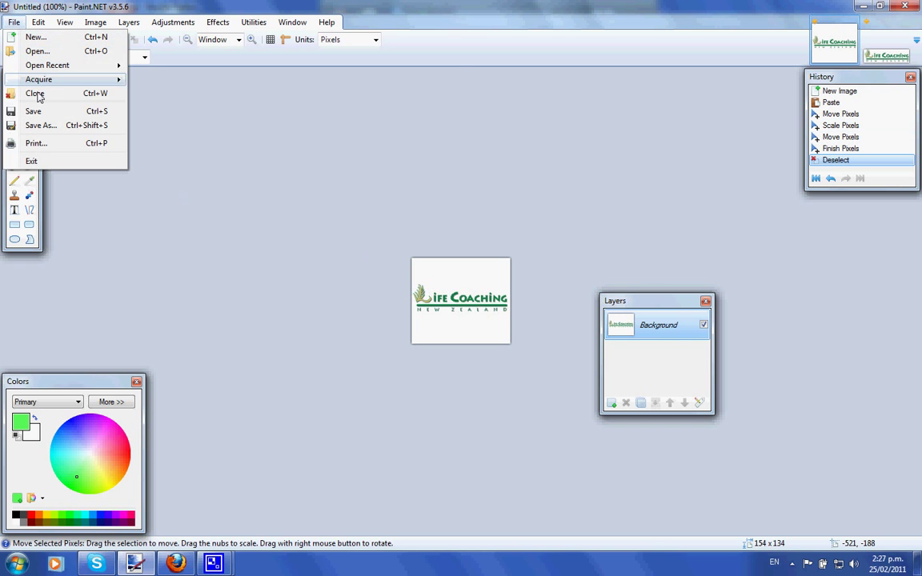
{"action": "left_click", "coordinate": [45, 118]}
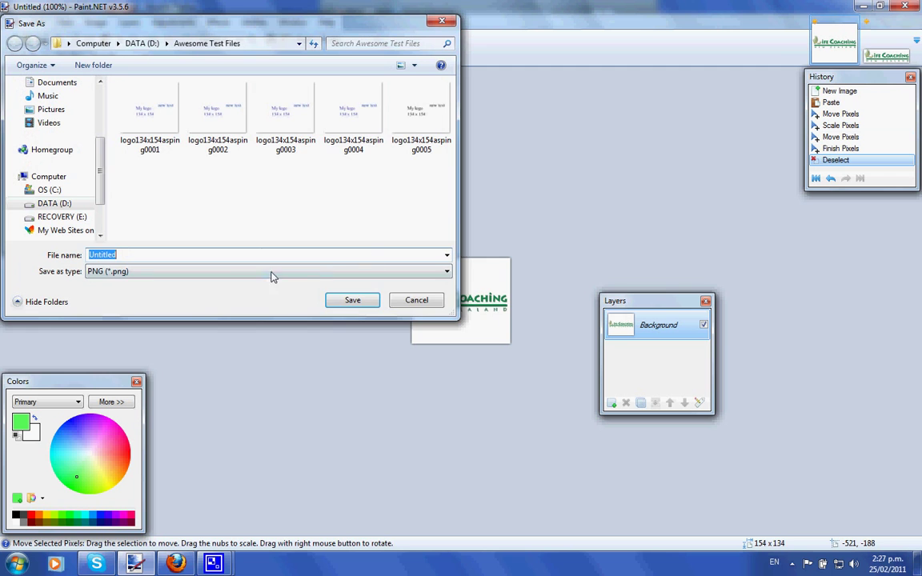
{"action": "left_click", "coordinate": [372, 273]}
{"action": "left_click", "coordinate": [328, 314]}
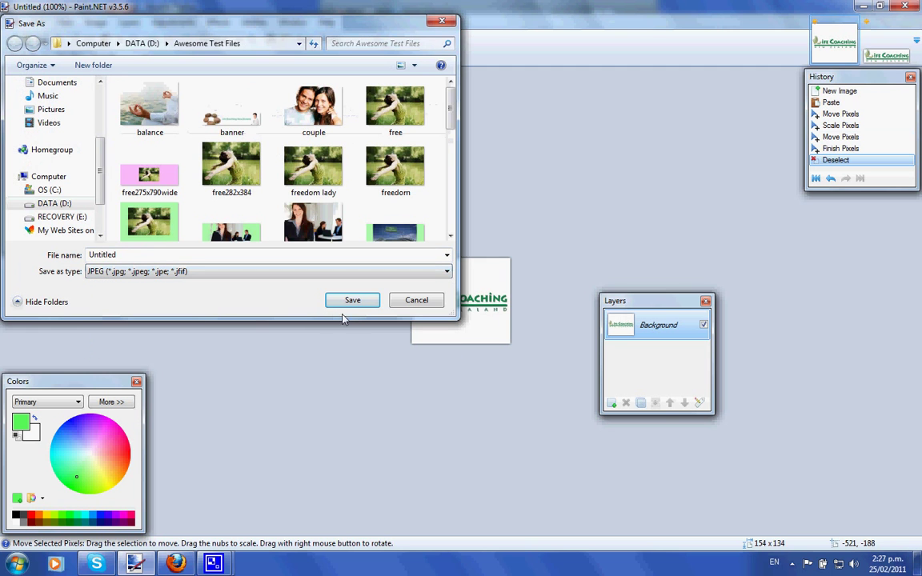
{"action": "double_click", "coordinate": [178, 256]}
{"action": "type", "text": "f"}
{"action": "key", "text": "BackSpace"}
{"action": "type", "text": "my"}
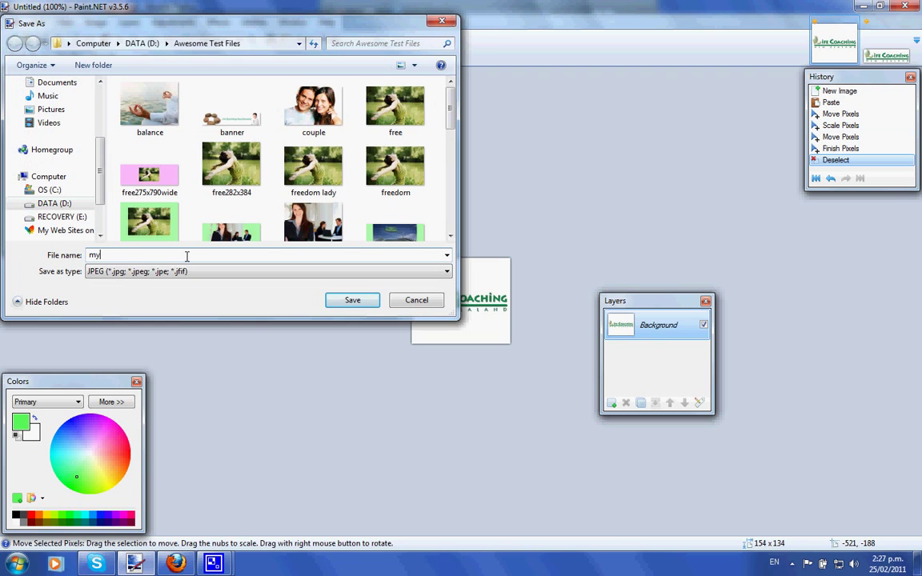
{"action": "type", "text": "logo.jpg"}
{"action": "left_click", "coordinate": [352, 301]}
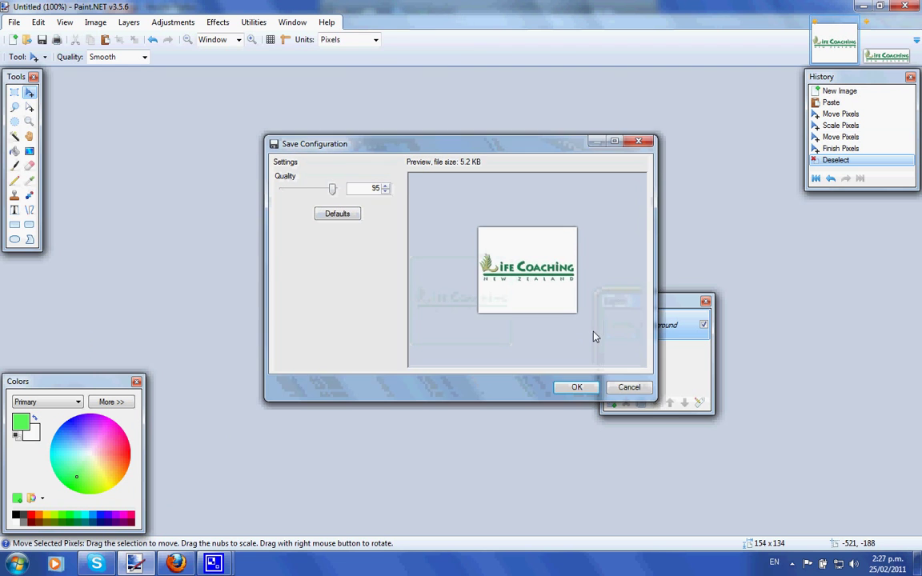
{"action": "left_click", "coordinate": [580, 387]}
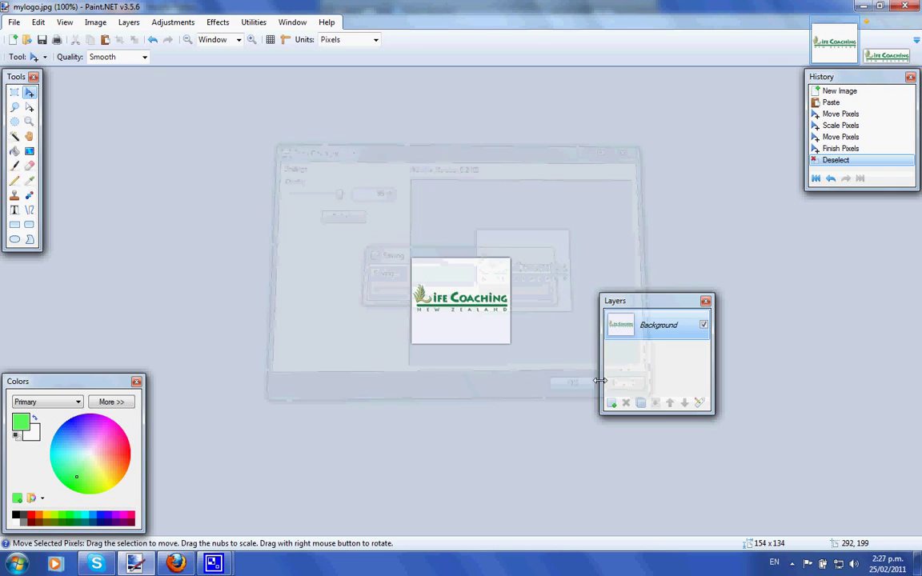
Close mylogo.jpg and close logo.gif without saving changes.
{"action": "left_click", "coordinate": [855, 28]}
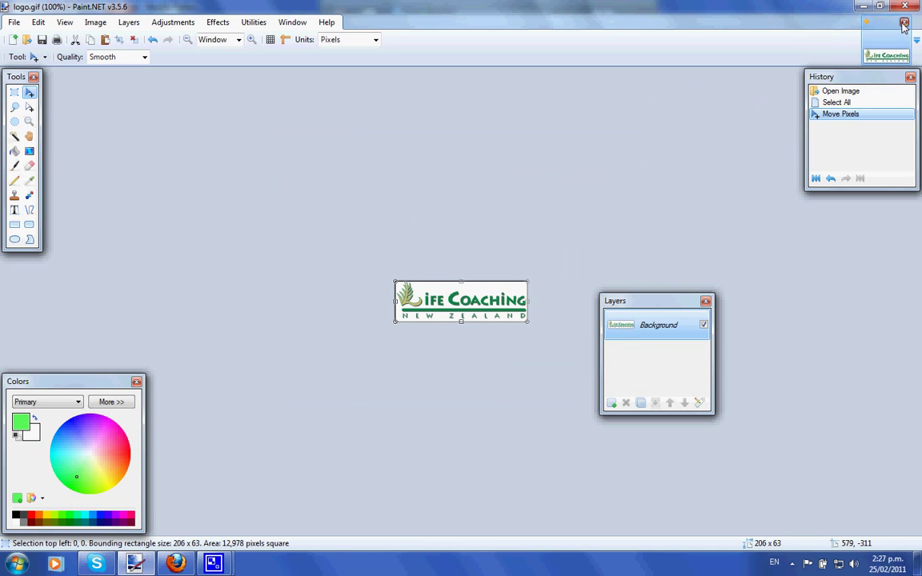
{"action": "left_click", "coordinate": [815, 23]}
{"action": "left_click", "coordinate": [411, 302]}
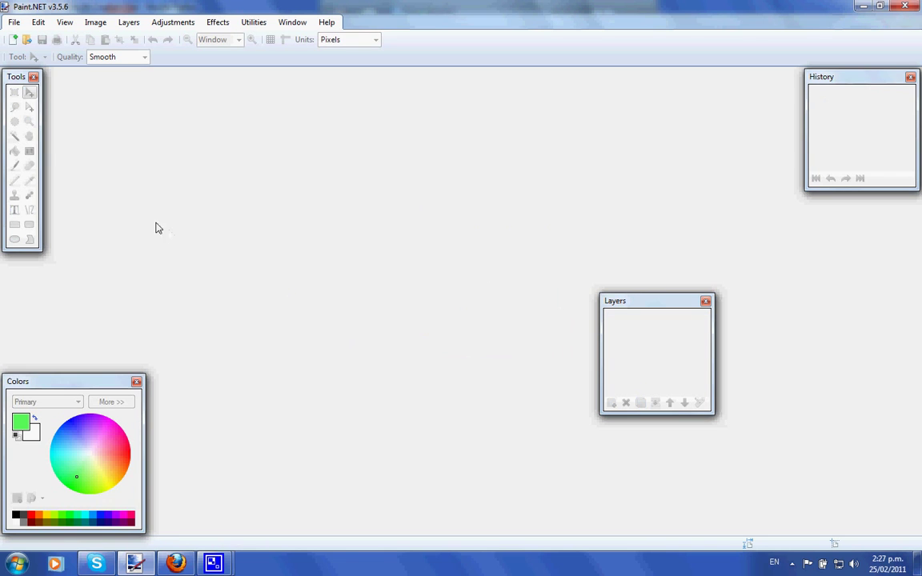
Create a new blank banner image 634 pixels wide and 134 pixels high.
{"action": "left_click", "coordinate": [12, 22]}
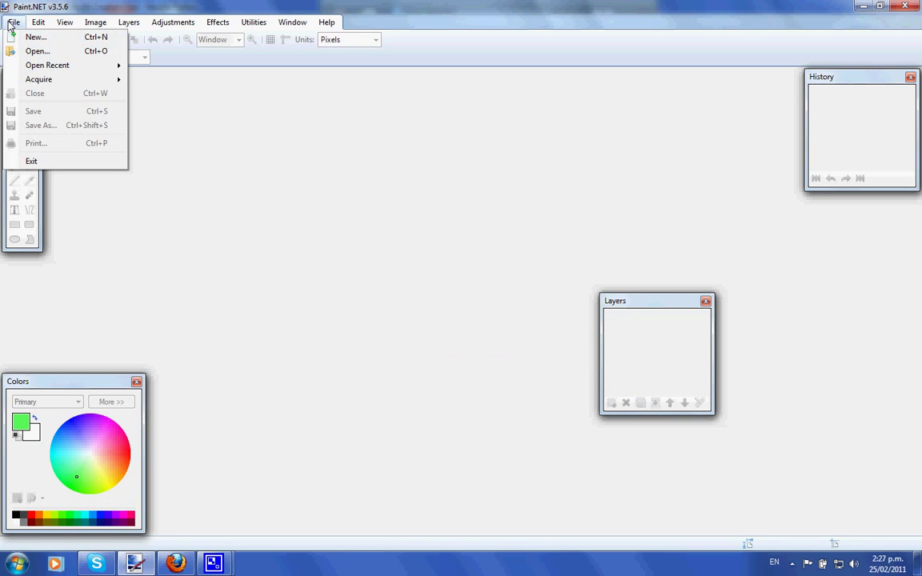
{"action": "left_click", "coordinate": [28, 35]}
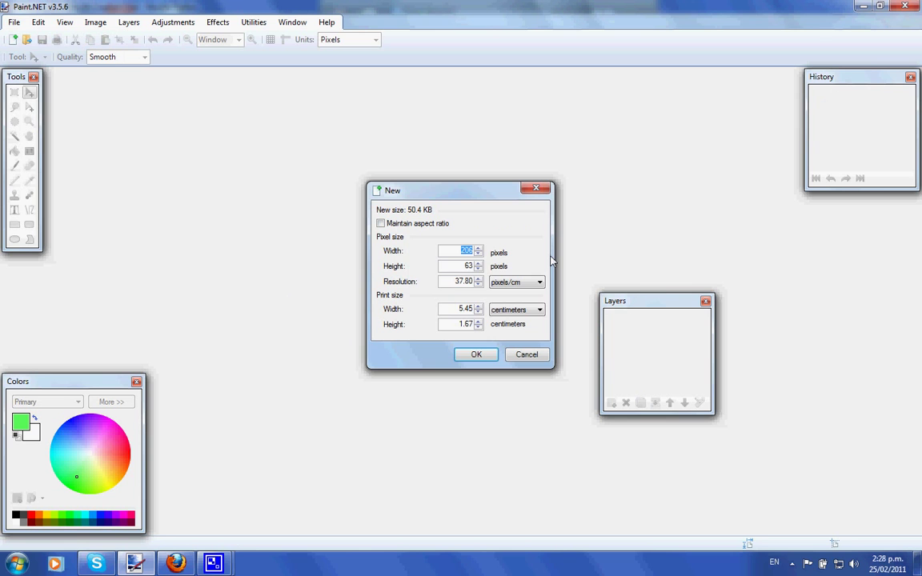
{"action": "type", "text": "634"}
{"action": "double_click", "coordinate": [463, 266]}
{"action": "type", "text": "134"}
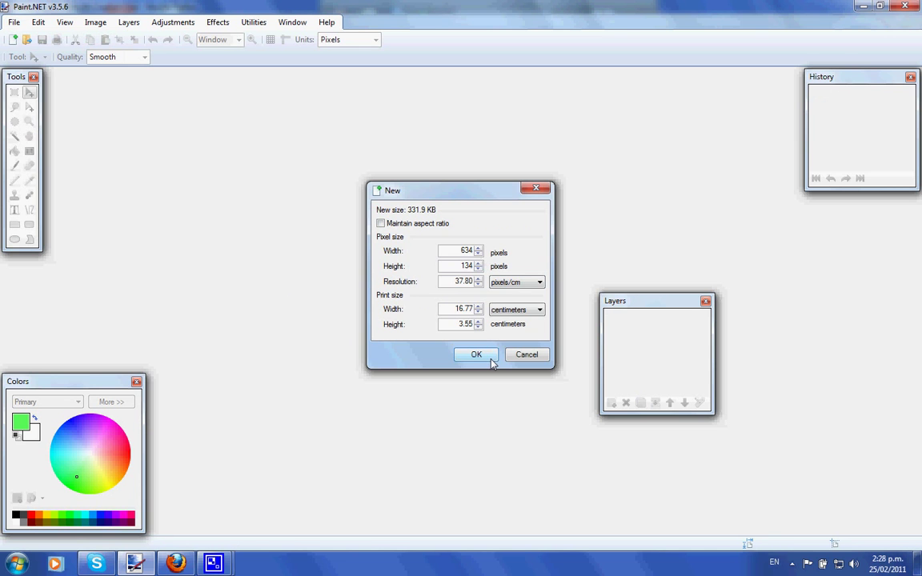
{"action": "left_click", "coordinate": [476, 354]}
Move the Layers panel aside and bring up the Open dialog at Awesome Test Files.
{"action": "left_click_drag", "start_coordinate": [688, 301], "coordinate": [881, 212]}
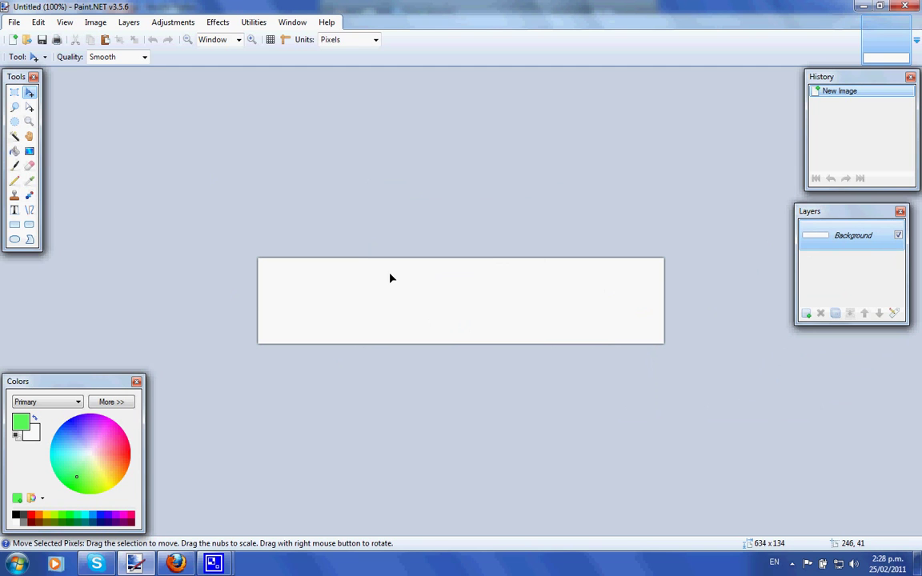
{"action": "left_click", "coordinate": [13, 22]}
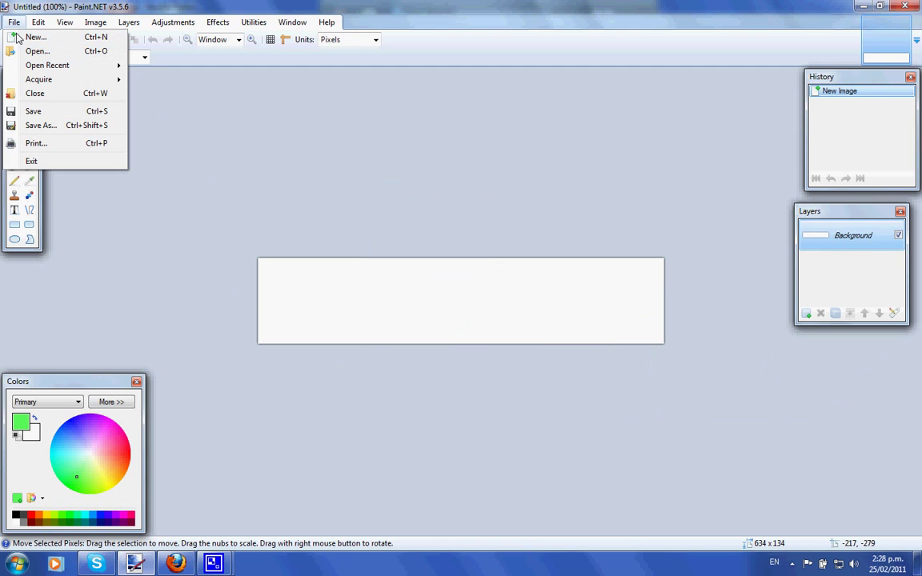
{"action": "left_click", "coordinate": [29, 52]}
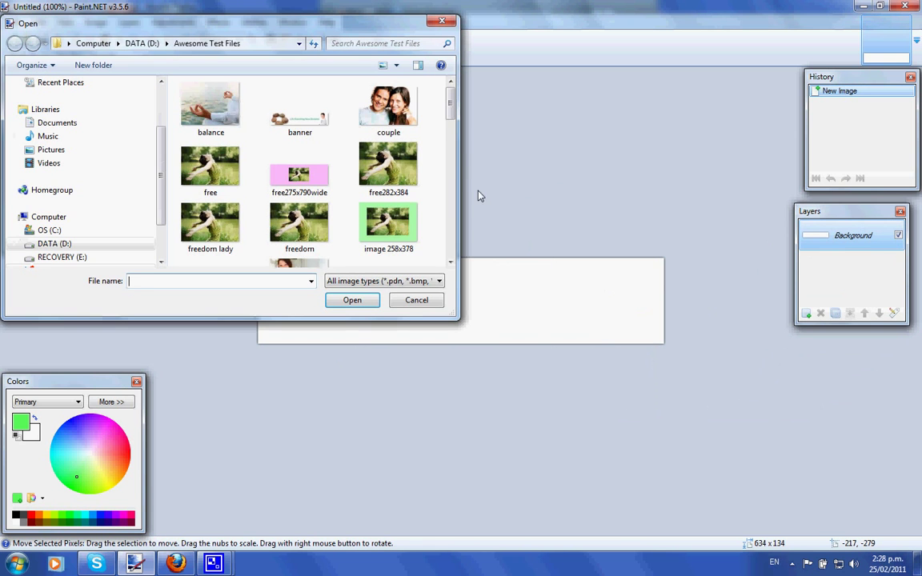
Open the rocks.jpg photo from the Awesome Test Files folder.
{"action": "left_click_drag", "start_coordinate": [451, 106], "coordinate": [450, 233]}
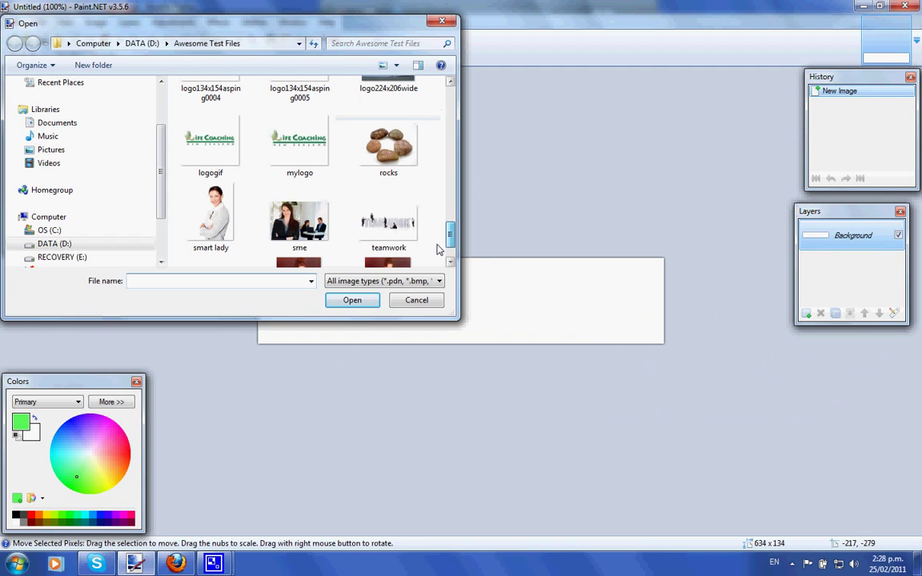
{"action": "left_click", "coordinate": [389, 144]}
{"action": "scroll", "coordinate": [432, 237], "scroll_direction": "up", "scroll_amount": 10}
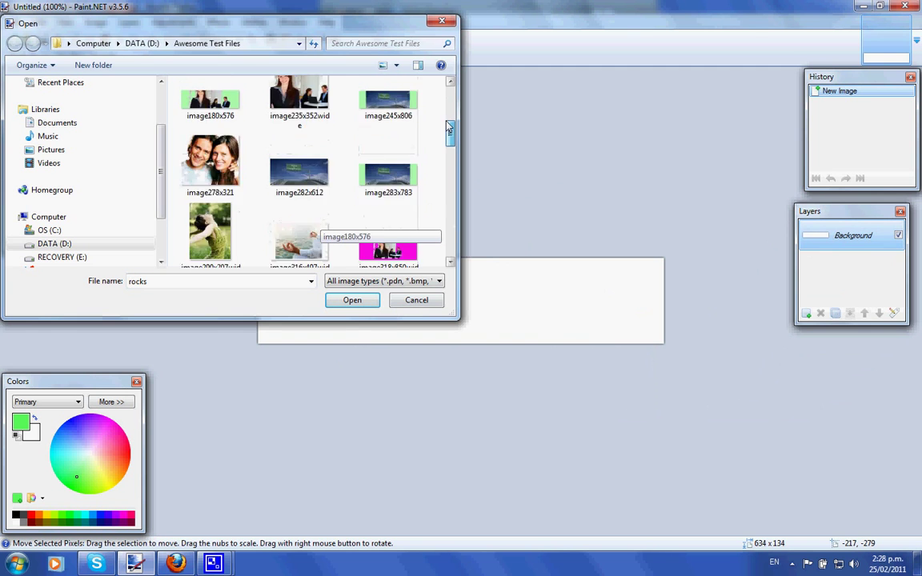
{"action": "scroll", "coordinate": [433, 237], "scroll_direction": "down", "scroll_amount": 9}
{"action": "scroll", "coordinate": [432, 237], "scroll_direction": "down", "scroll_amount": 2}
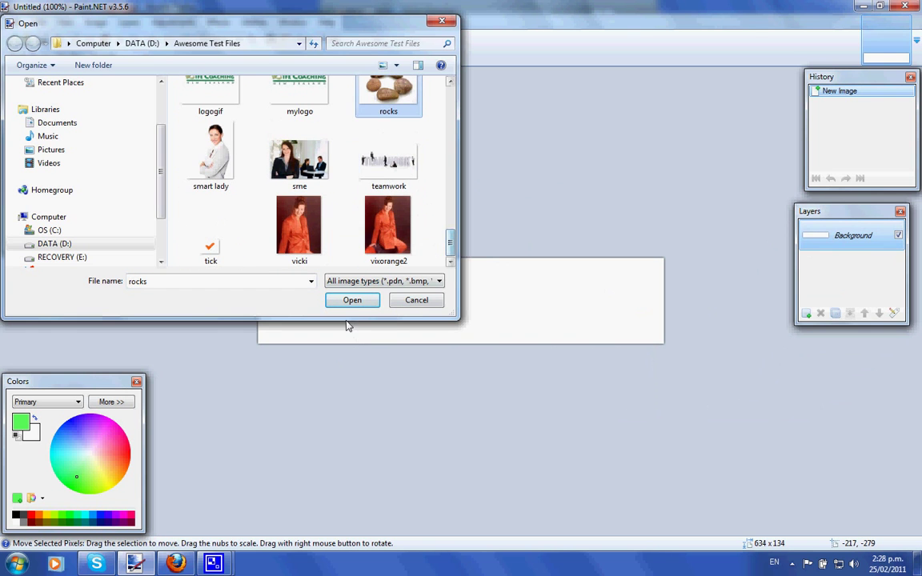
{"action": "left_click", "coordinate": [373, 302]}
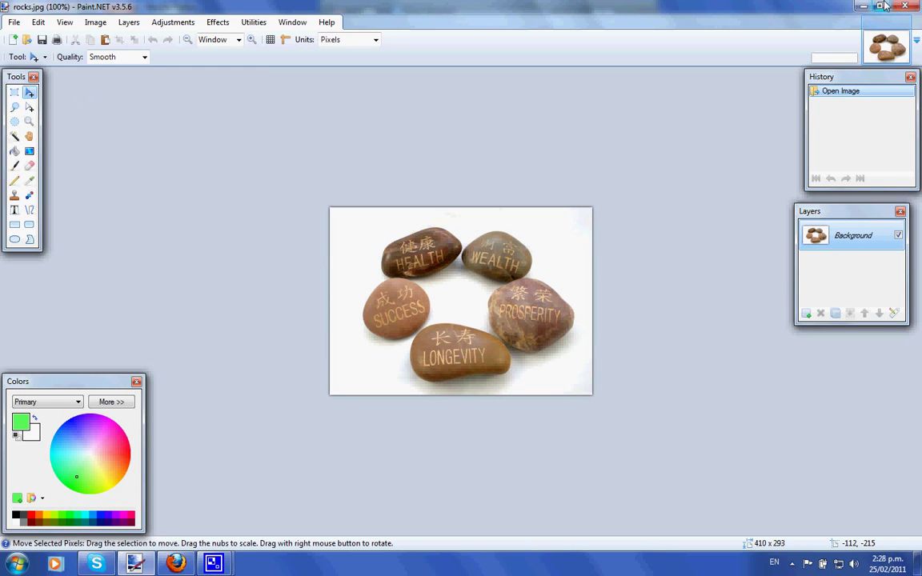
Select and copy the whole rocks photo, then return to the blank banner.
{"action": "left_click", "coordinate": [38, 22]}
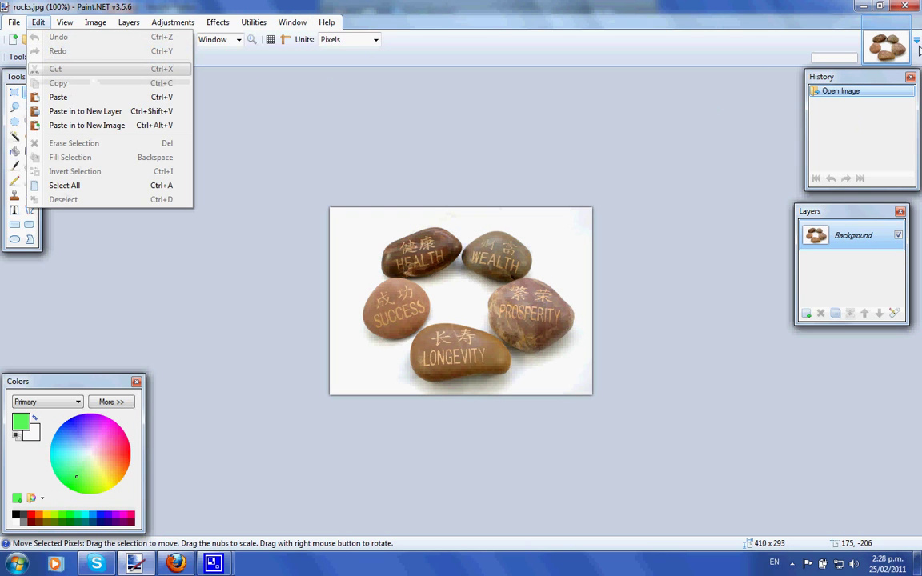
{"action": "key", "text": "Escape"}
{"action": "key", "text": "ctrl+a"}
{"action": "left_click", "coordinate": [448, 313]}
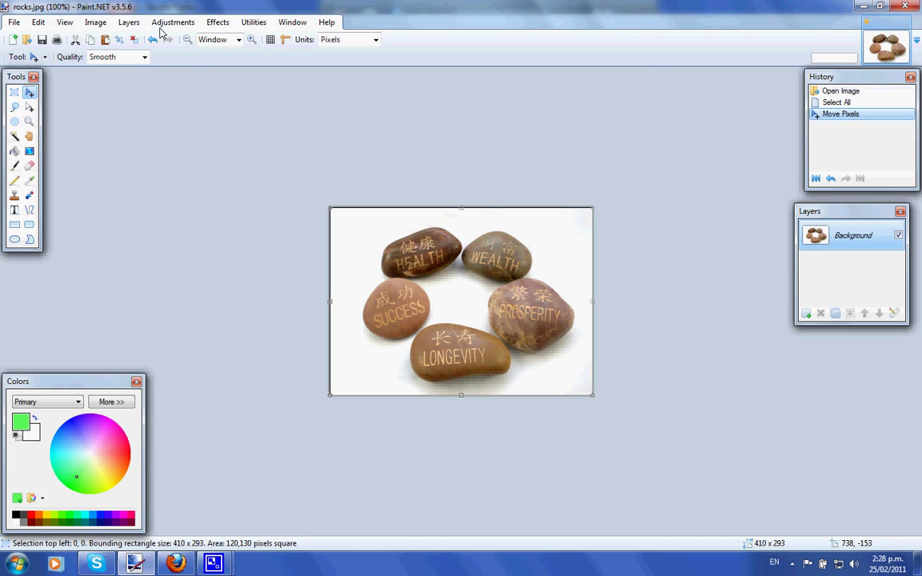
{"action": "left_click", "coordinate": [38, 22]}
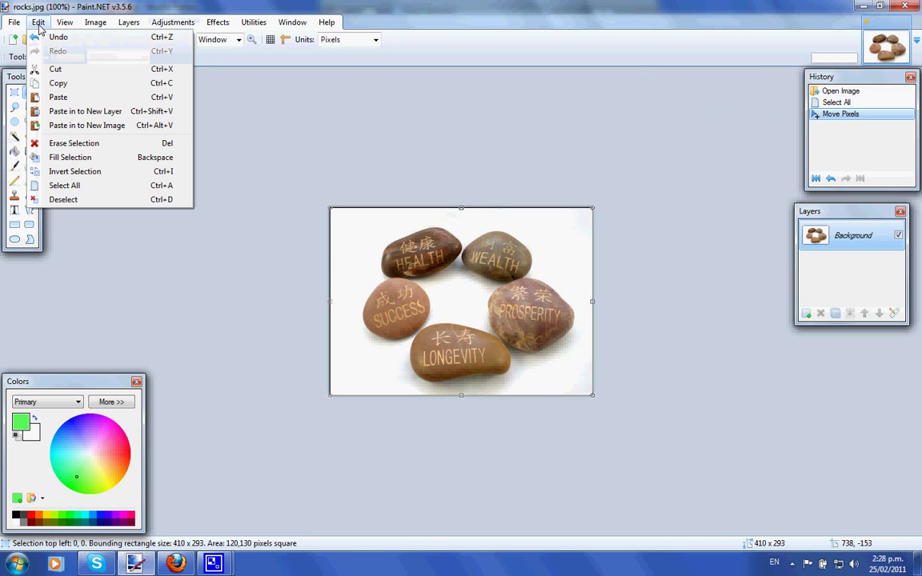
{"action": "left_click", "coordinate": [58, 84]}
{"action": "key", "text": "ctrl+alt+v"}
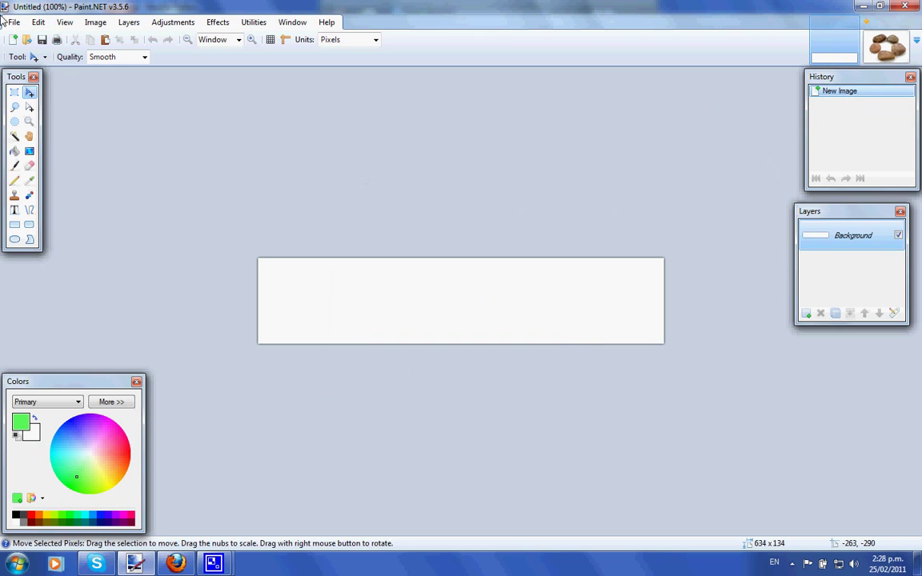
Paste the rocks photo keeping canvas size, scaled to 185 x 132 at the left edge.
{"action": "left_click", "coordinate": [38, 22]}
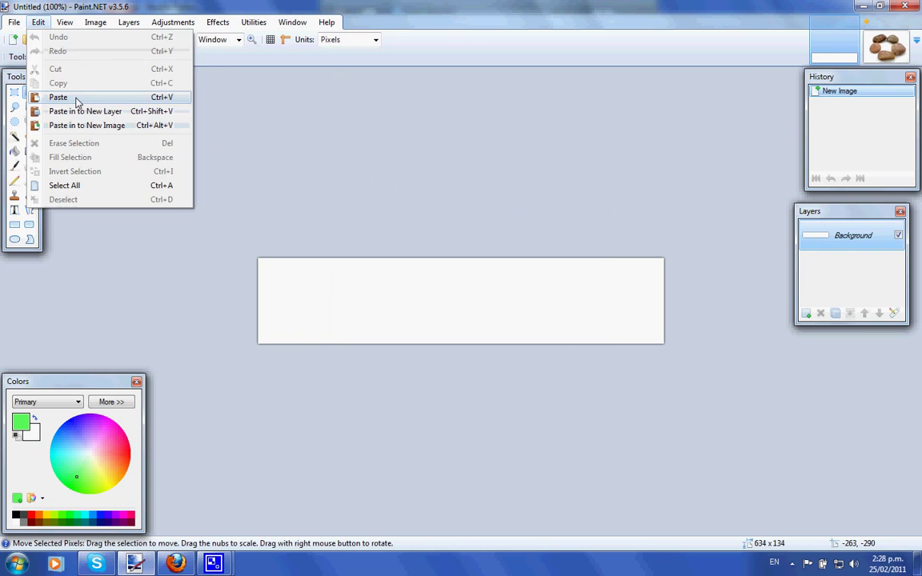
{"action": "left_click", "coordinate": [70, 92]}
{"action": "left_click", "coordinate": [448, 309]}
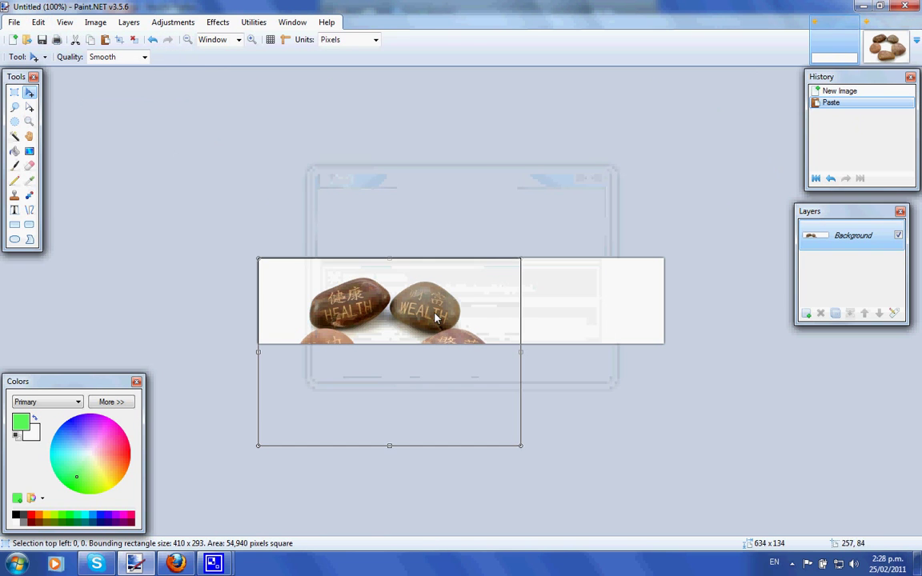
{"action": "left_click_drag", "start_coordinate": [521, 449], "coordinate": [335, 333]}
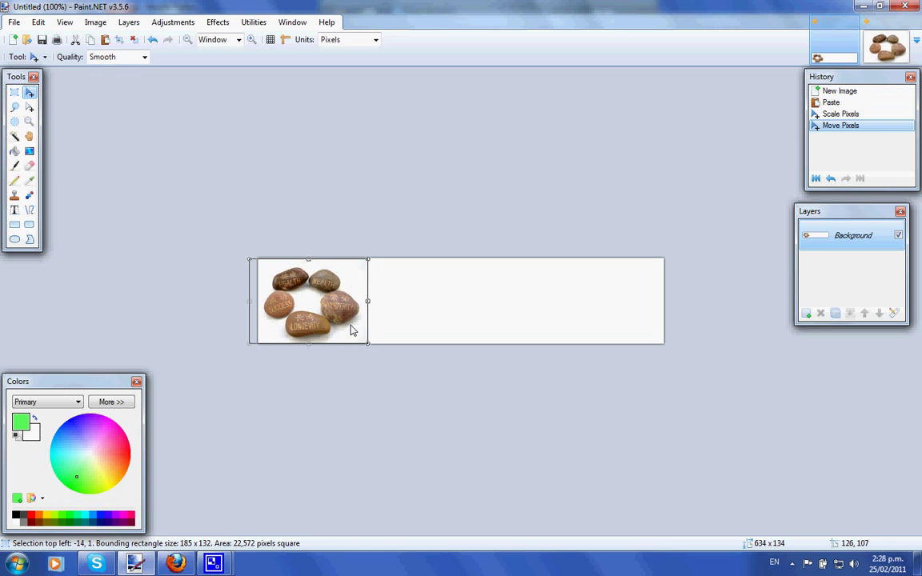
{"action": "left_click", "coordinate": [14, 23]}
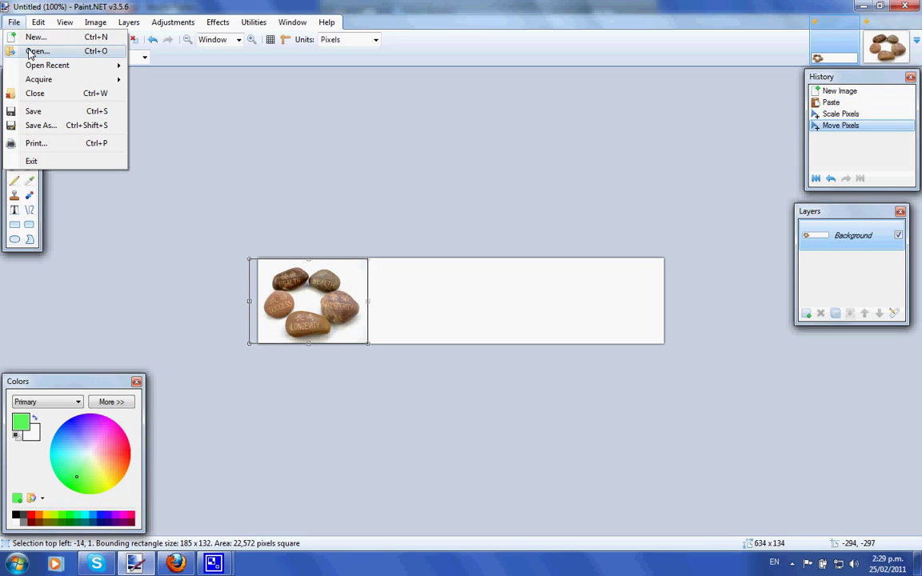
Open the smart lady.jpg photo.
{"action": "left_click", "coordinate": [32, 51]}
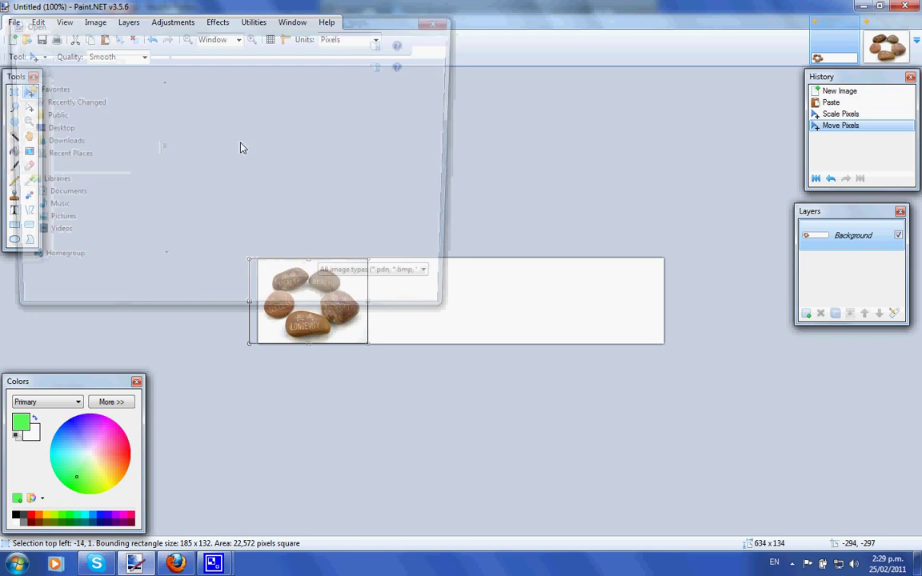
{"action": "left_click_drag", "start_coordinate": [442, 117], "coordinate": [439, 260]}
{"action": "left_click", "coordinate": [211, 164]}
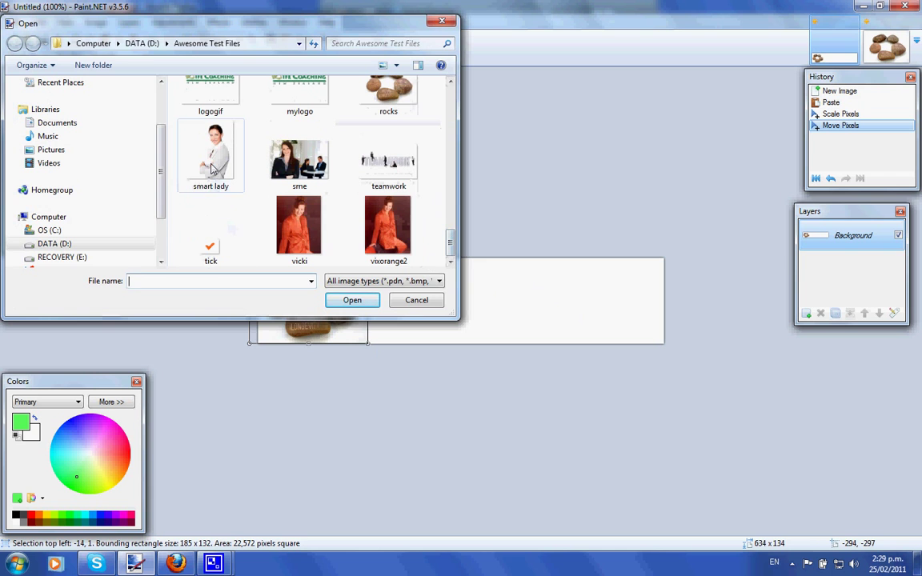
{"action": "left_click", "coordinate": [359, 306]}
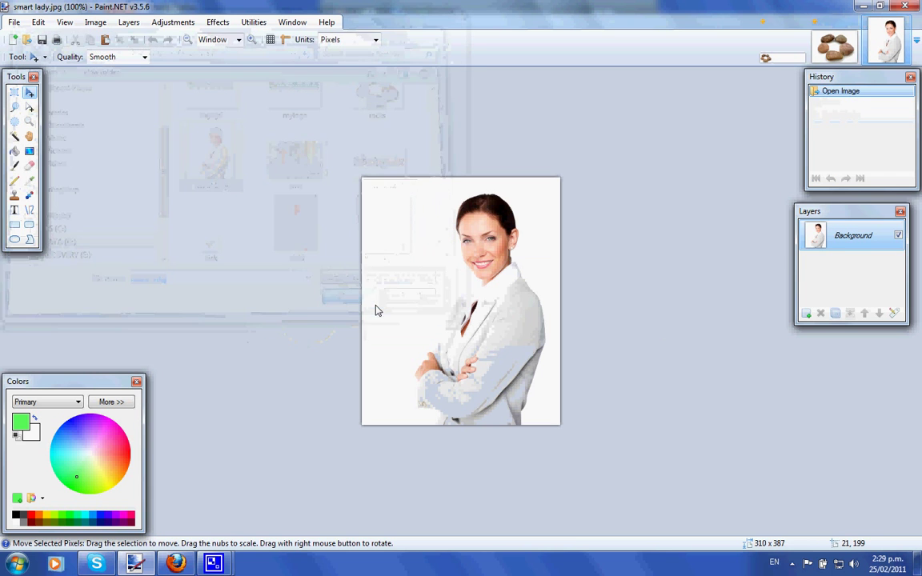
Copy the whole woman picture and switch back to the Untitled banner.
{"action": "left_click", "coordinate": [483, 274]}
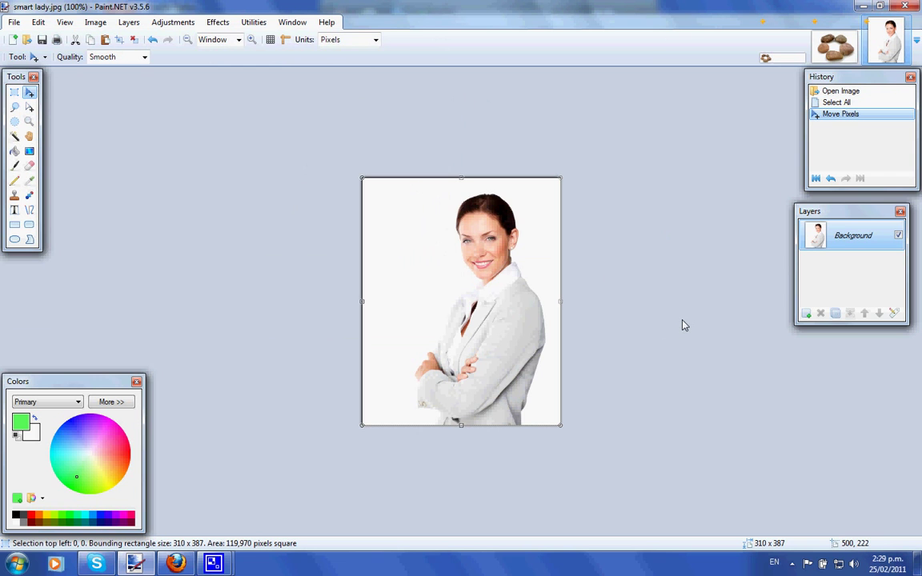
{"action": "left_click", "coordinate": [38, 22]}
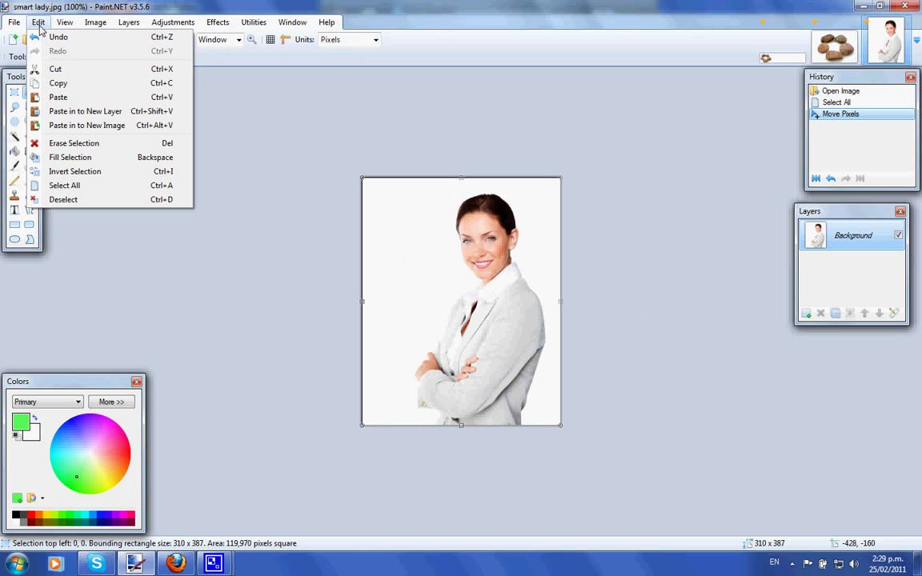
{"action": "left_click", "coordinate": [56, 83]}
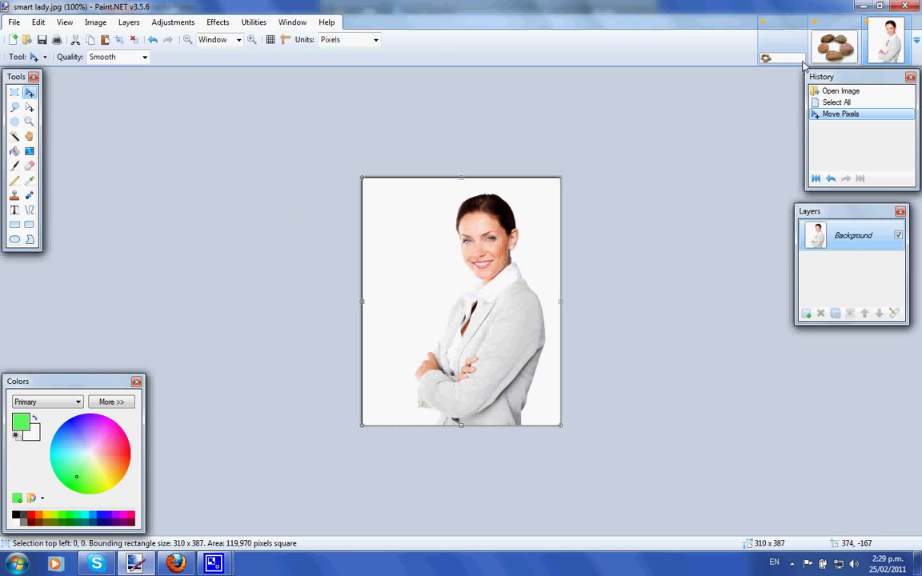
{"action": "left_click", "coordinate": [836, 46]}
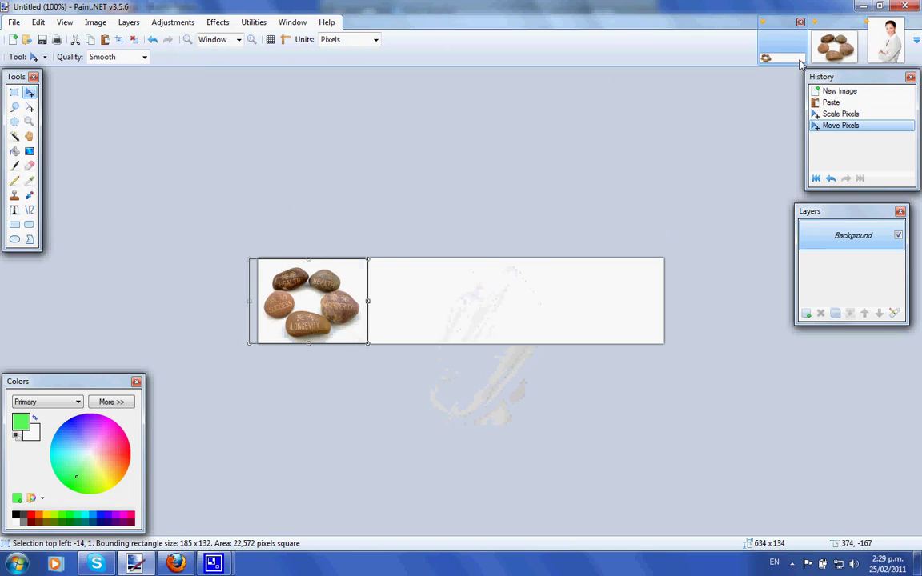
Settle the stones picture at the banner's left edge and deselect it.
{"action": "left_click", "coordinate": [39, 24]}
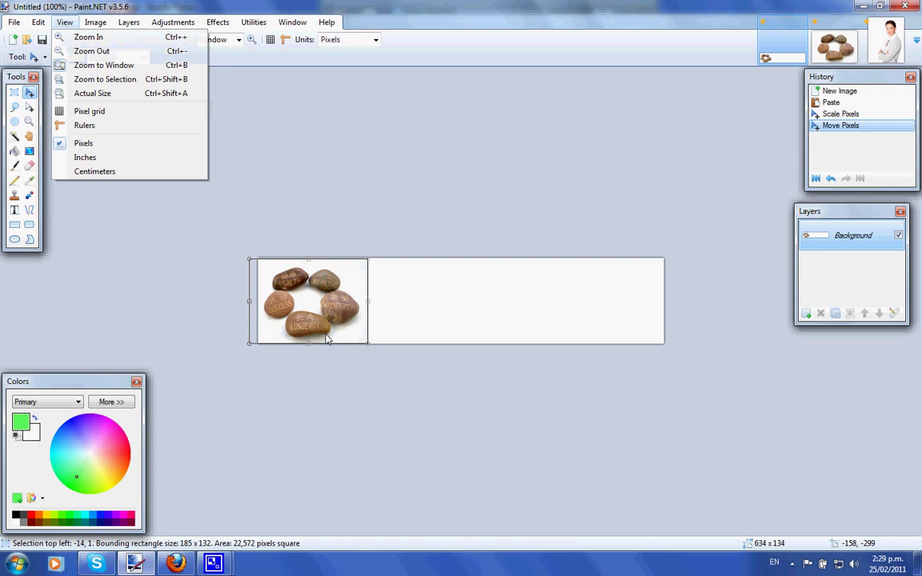
{"action": "left_click_drag", "start_coordinate": [316, 332], "coordinate": [322, 342]}
{"action": "key", "text": "ctrl+d"}
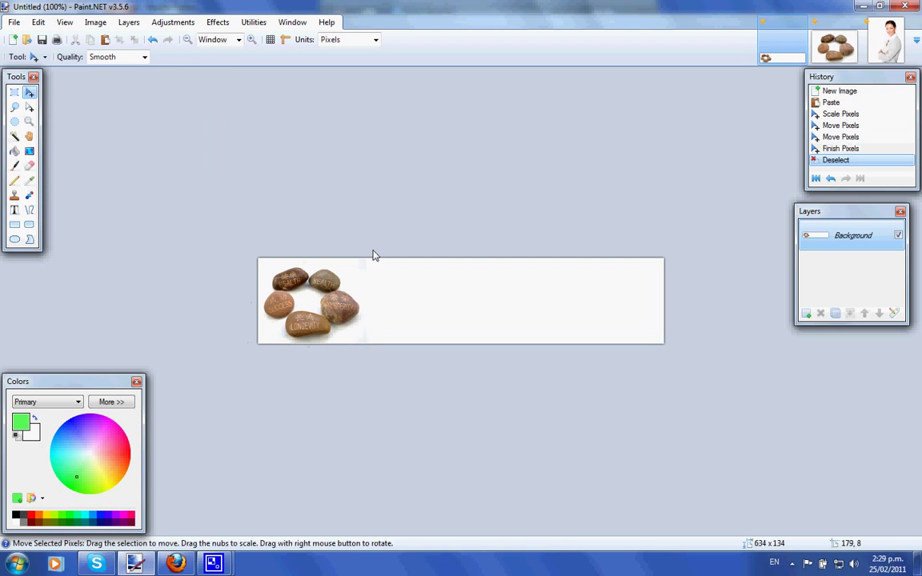
Paste the woman keeping canvas size, scale to 122 x 152, move to the right edge, deselect.
{"action": "left_click", "coordinate": [38, 22]}
{"action": "left_click", "coordinate": [50, 94]}
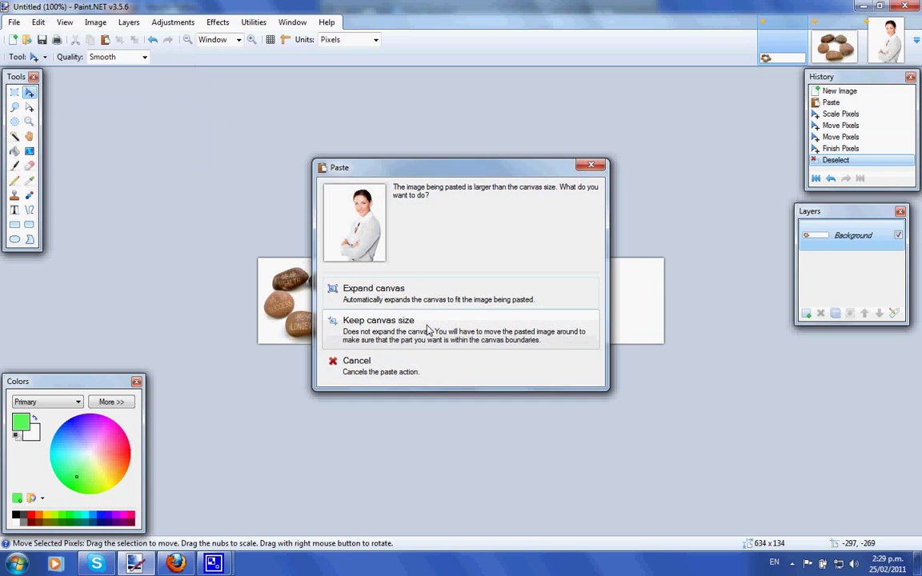
{"action": "left_click", "coordinate": [529, 328]}
{"action": "left_click_drag", "start_coordinate": [459, 512], "coordinate": [339, 367]}
{"action": "left_click_drag", "start_coordinate": [323, 333], "coordinate": [647, 325]}
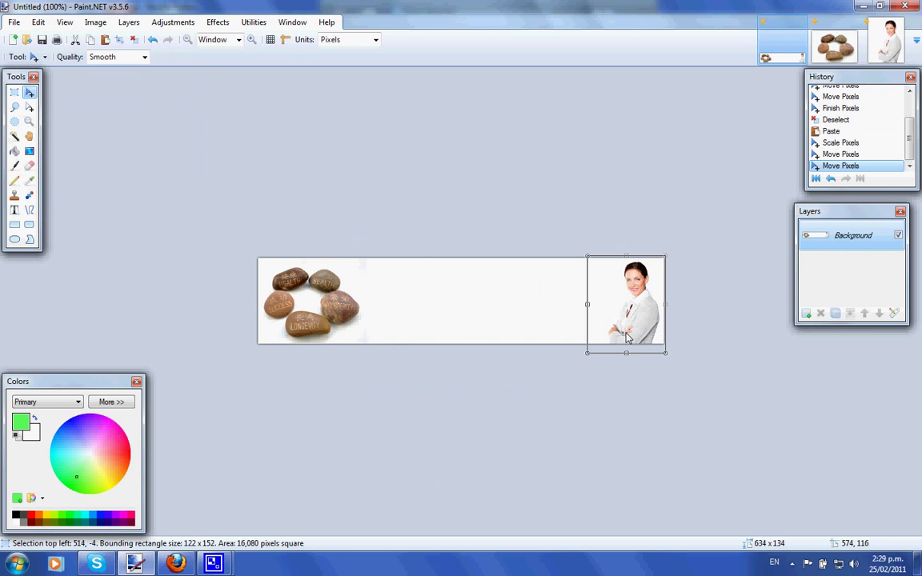
{"action": "key", "text": "ctrl+d"}
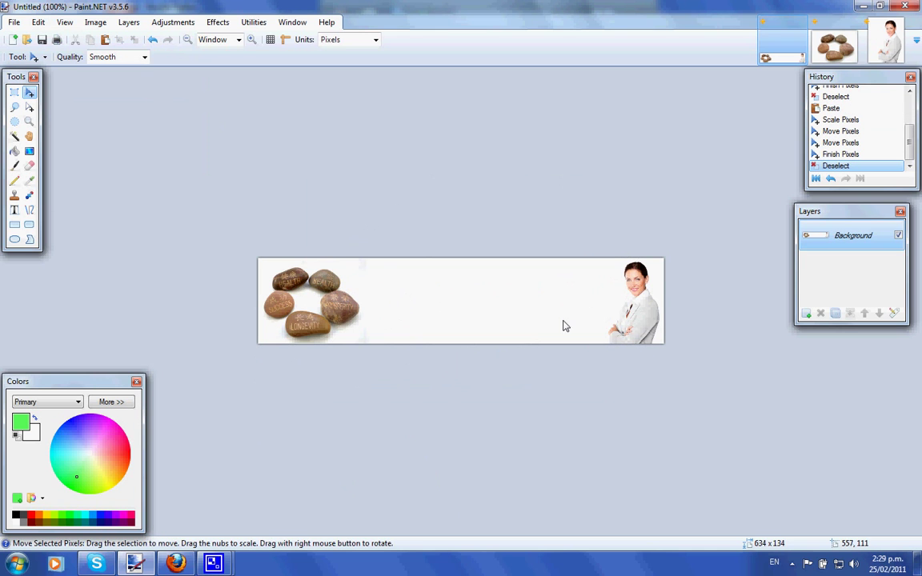
Set up the Text tool with a lighter green colour, Arial font and size 18.
{"action": "left_click", "coordinate": [15, 210]}
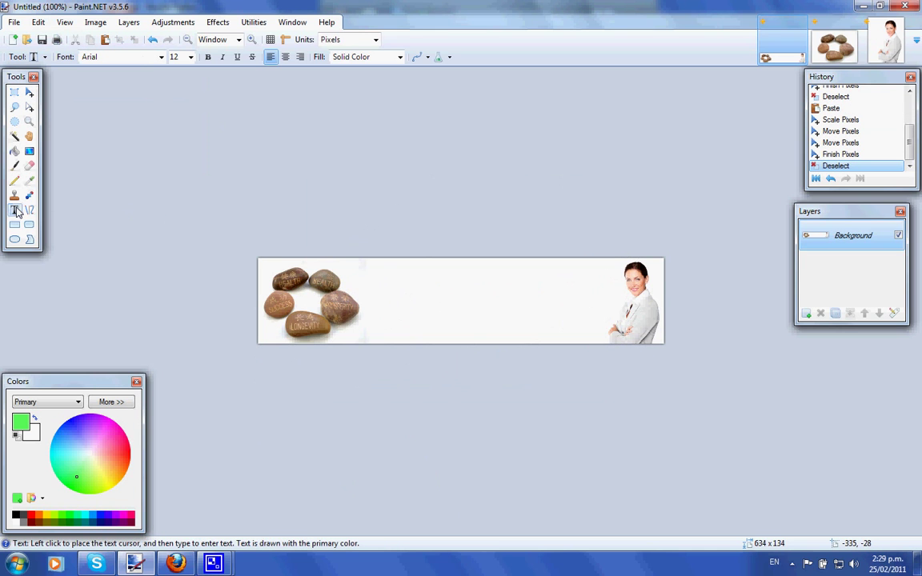
{"action": "left_click", "coordinate": [69, 492]}
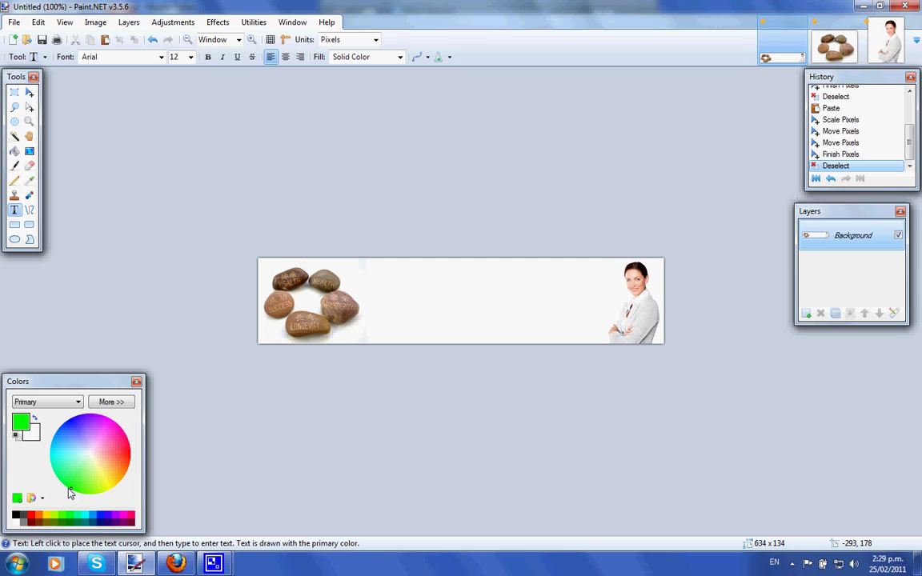
{"action": "left_click", "coordinate": [72, 486]}
{"action": "left_click", "coordinate": [161, 56]}
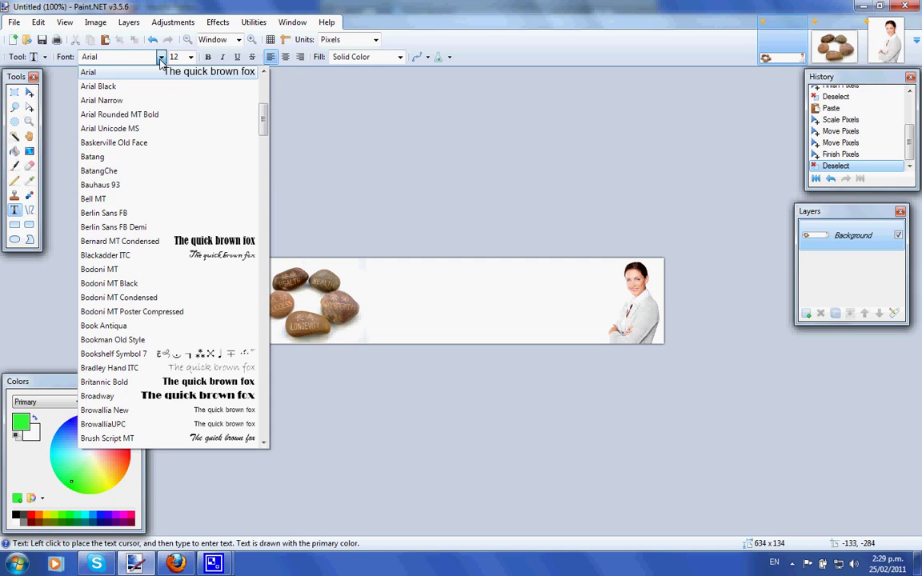
{"action": "left_click", "coordinate": [161, 60]}
{"action": "left_click", "coordinate": [161, 60]}
{"action": "left_click", "coordinate": [161, 60]}
{"action": "left_click", "coordinate": [190, 57]}
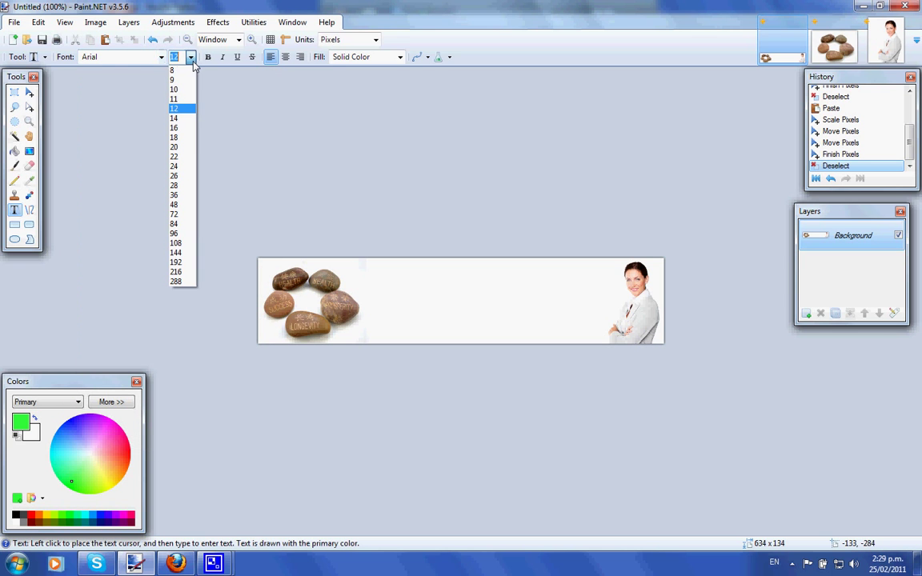
{"action": "left_click", "coordinate": [178, 137]}
Type 'Life Coaching New Zealand' on the banner just right of the stones.
{"action": "left_click", "coordinate": [381, 304]}
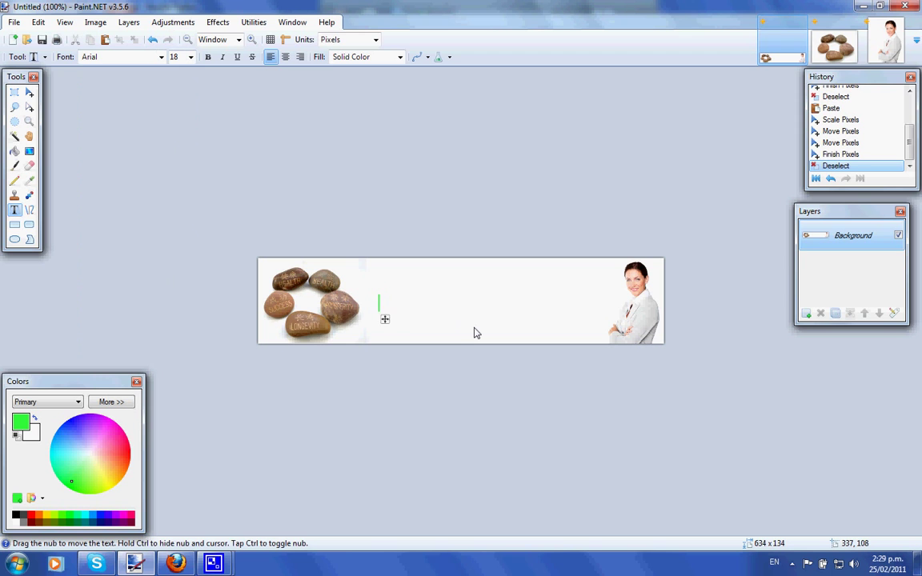
{"action": "type", "text": "Life Coaching New Zealand"}
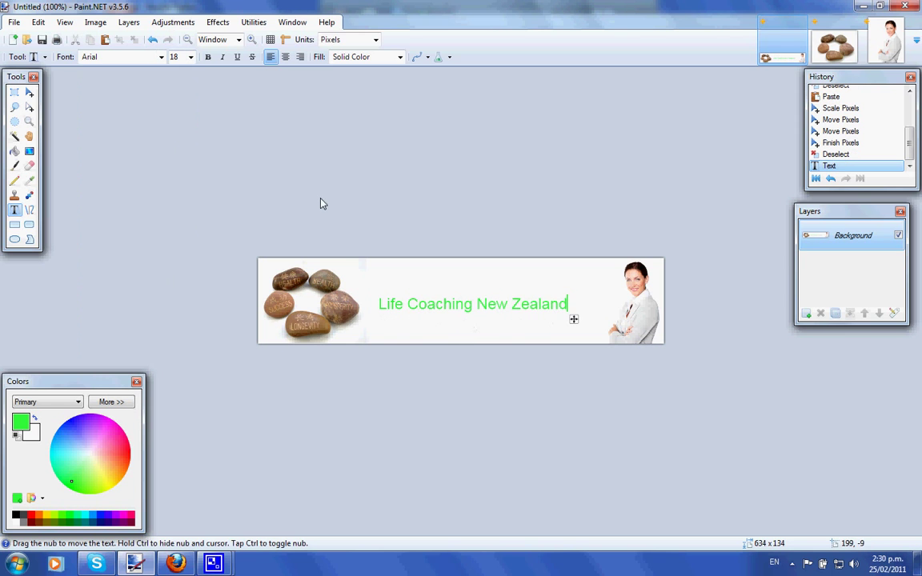
{"action": "left_click", "coordinate": [15, 23]}
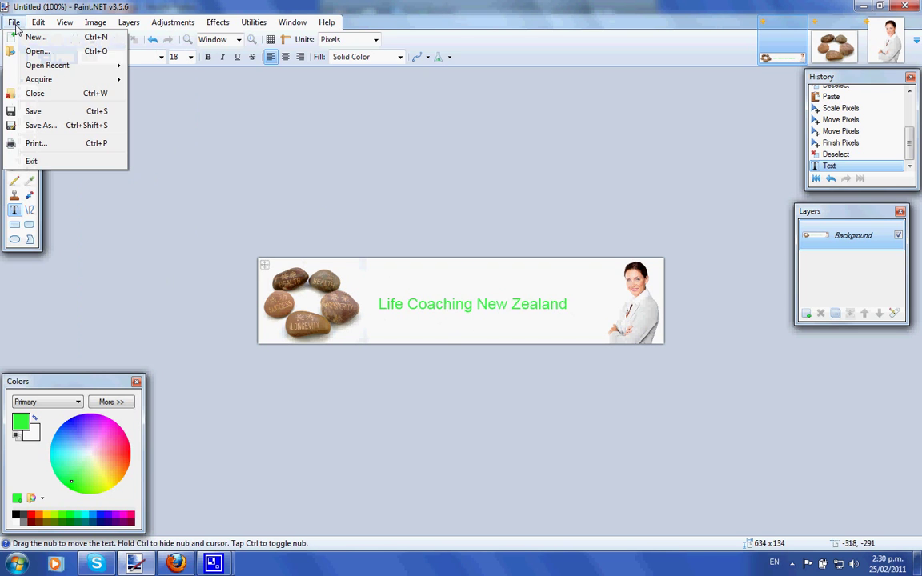
Save the banner as headerbanner in JPEG format, accepting the default quality.
{"action": "left_click", "coordinate": [40, 125]}
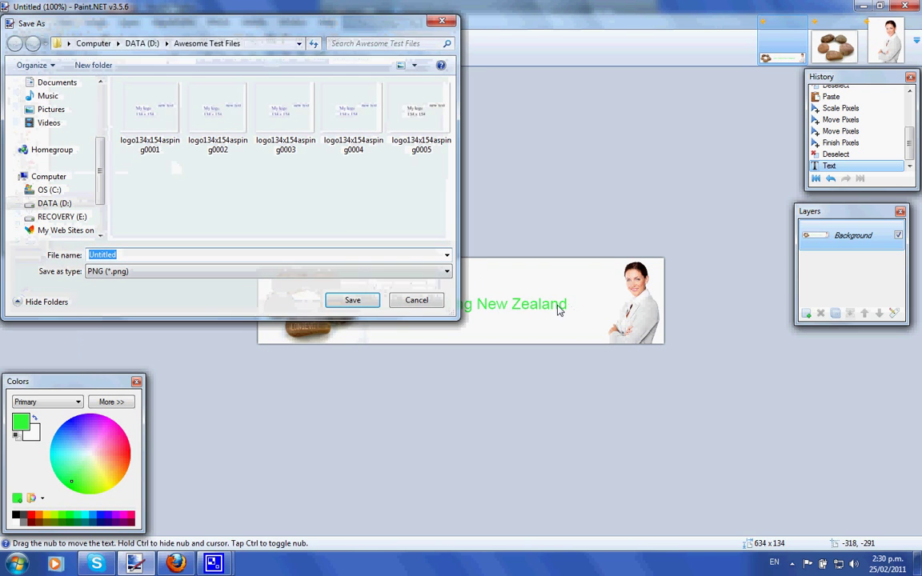
{"action": "type", "text": "headerbanner"}
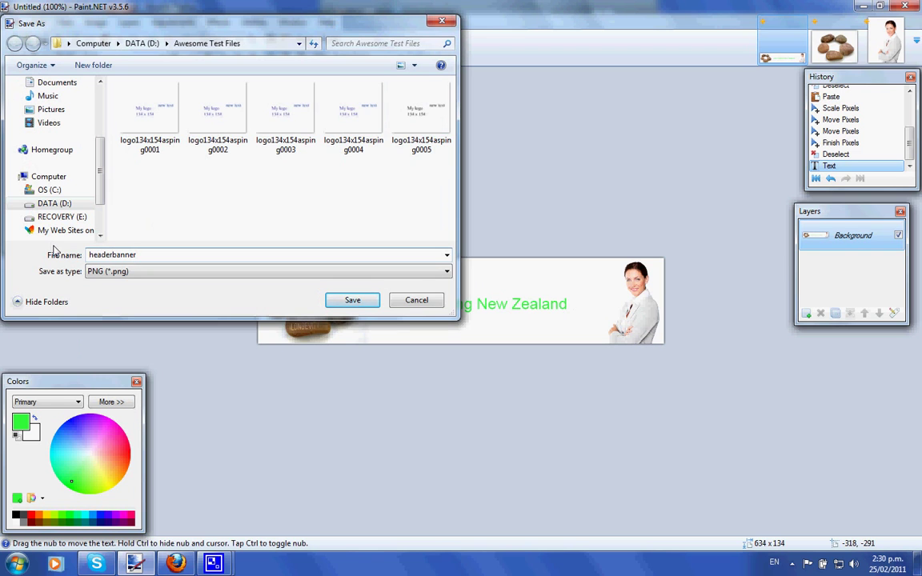
{"action": "left_click", "coordinate": [145, 276]}
{"action": "left_click", "coordinate": [134, 313]}
{"action": "left_click", "coordinate": [360, 305]}
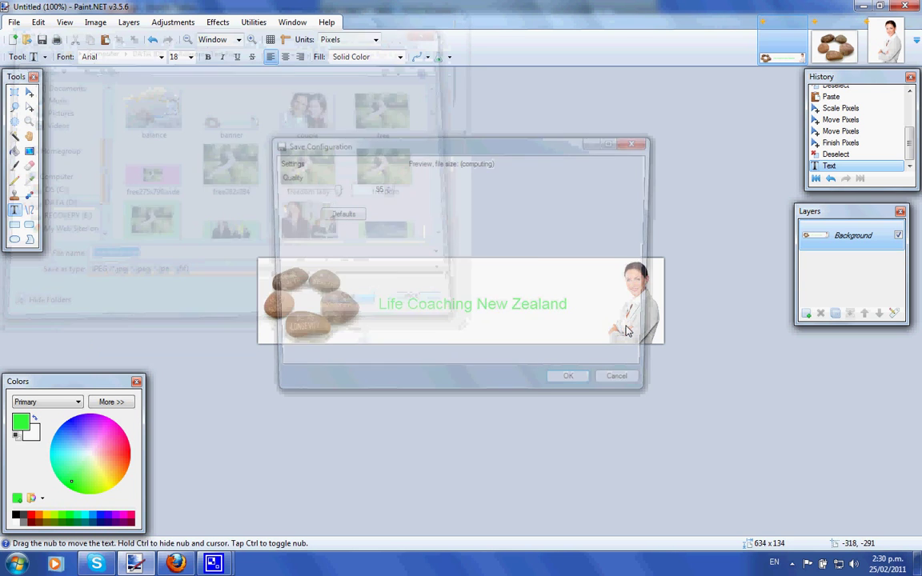
{"action": "left_click", "coordinate": [577, 389]}
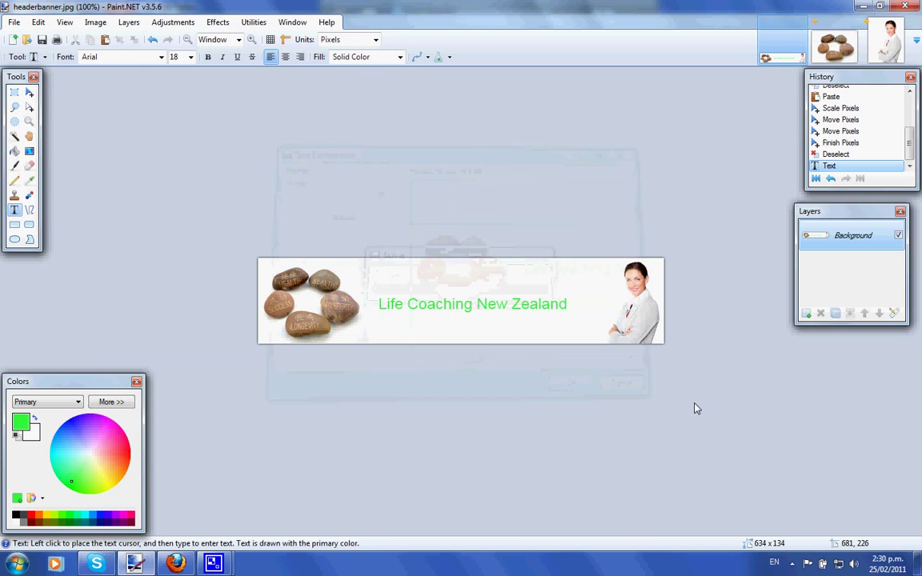